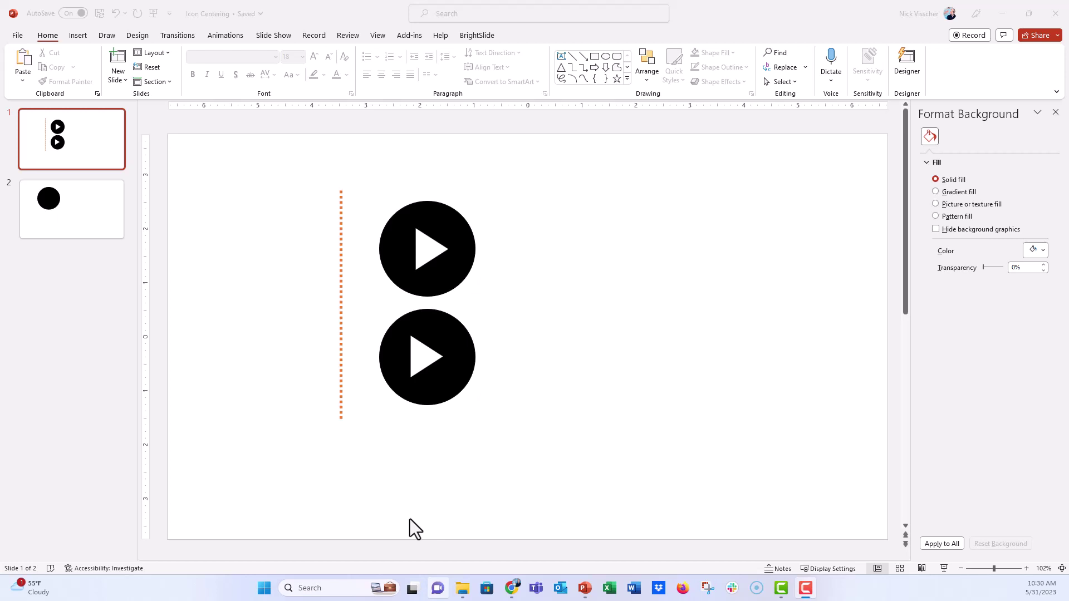
# Step: Select the top play button and its inner triangle to inspect them, then deselect
pyautogui.click(463, 216)
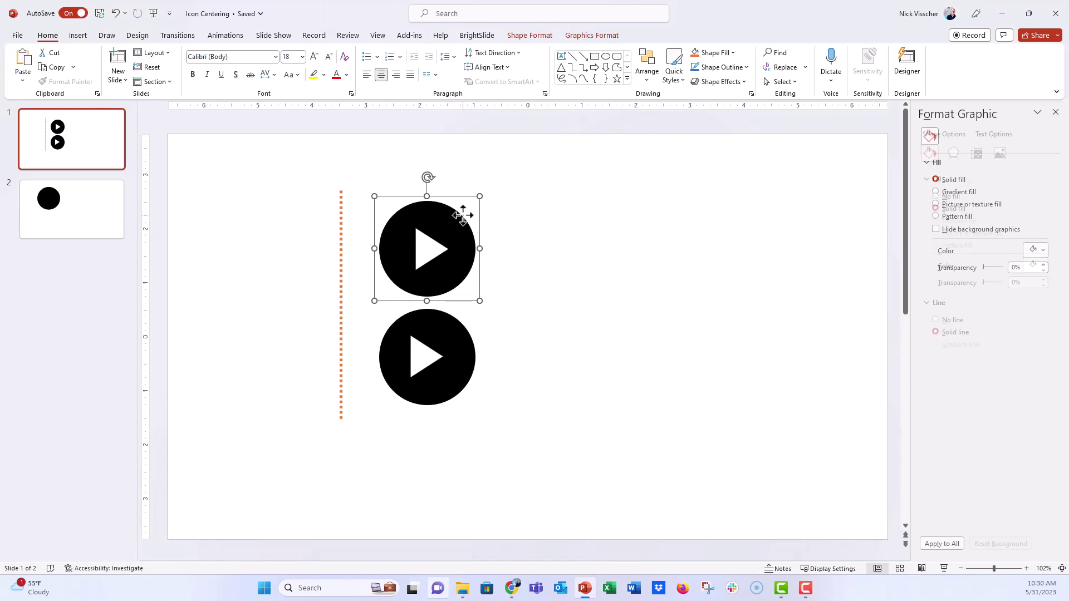
pyautogui.click(433, 252)
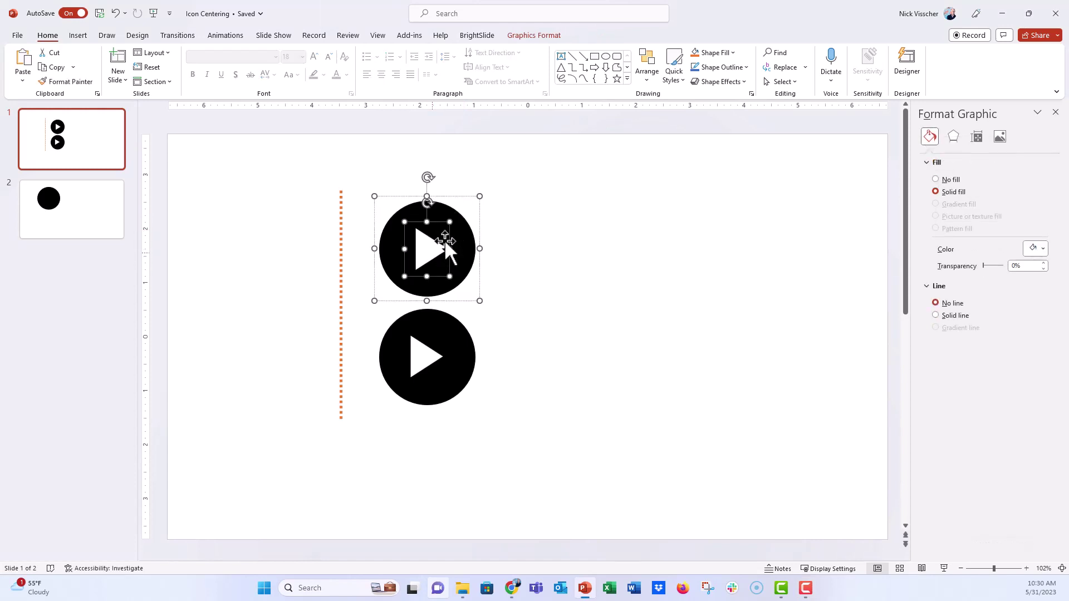
pyautogui.click(548, 286)
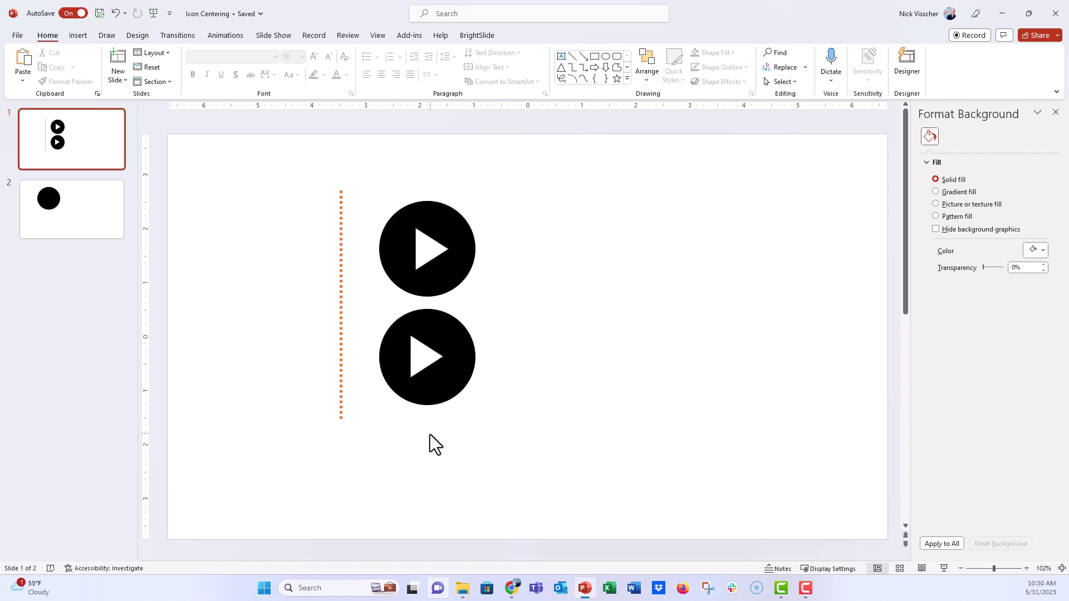
# Step: Drag the dotted orange line right so it passes through both play buttons' centres
pyautogui.click(341, 290)
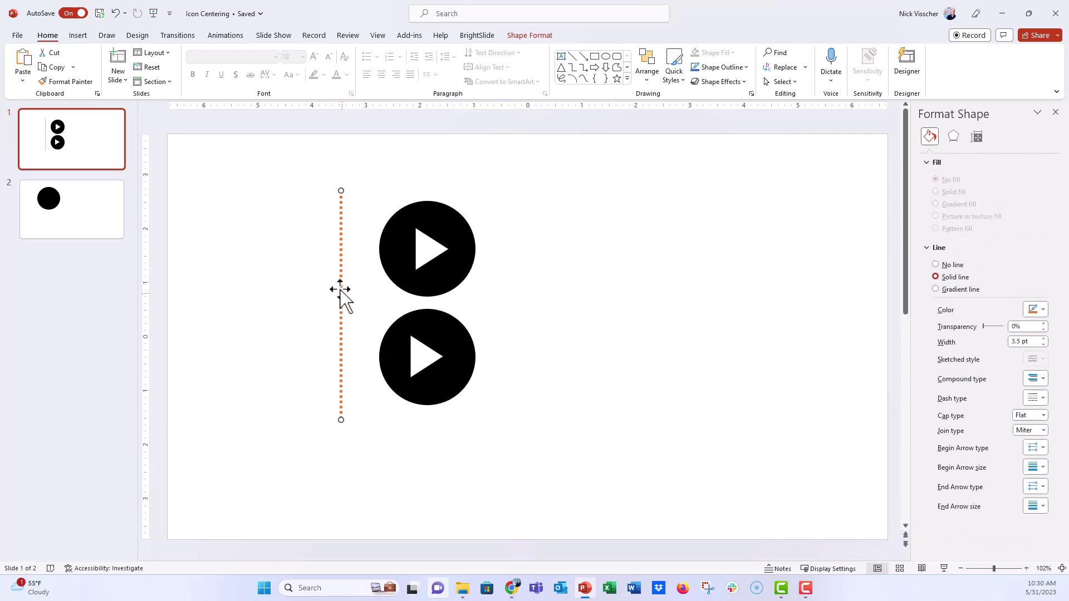
pyautogui.moveTo(340, 290); pyautogui.dragTo(414, 287)
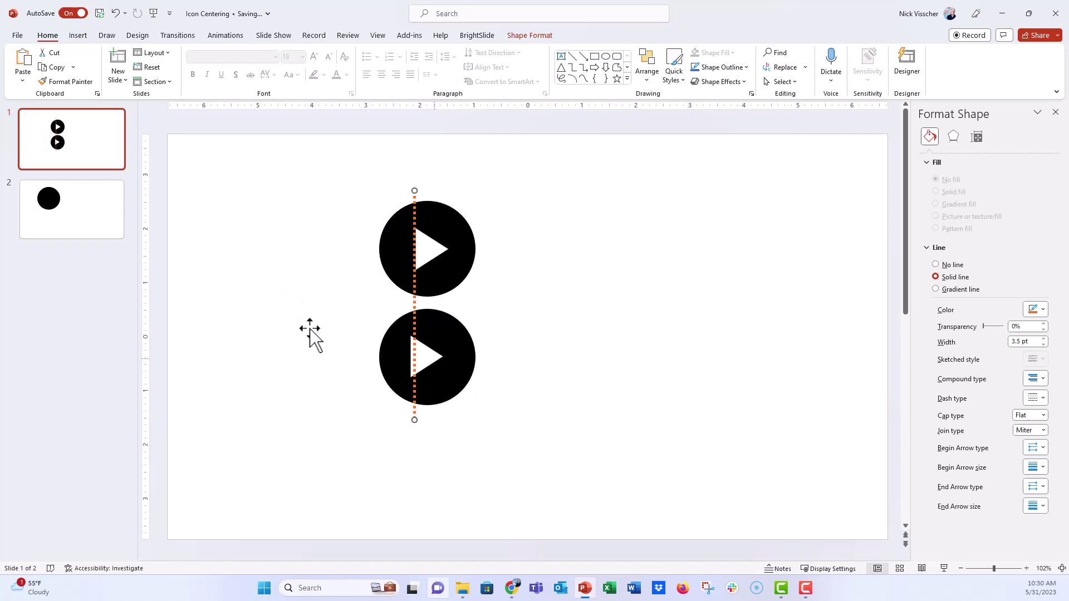
pyautogui.click(326, 360)
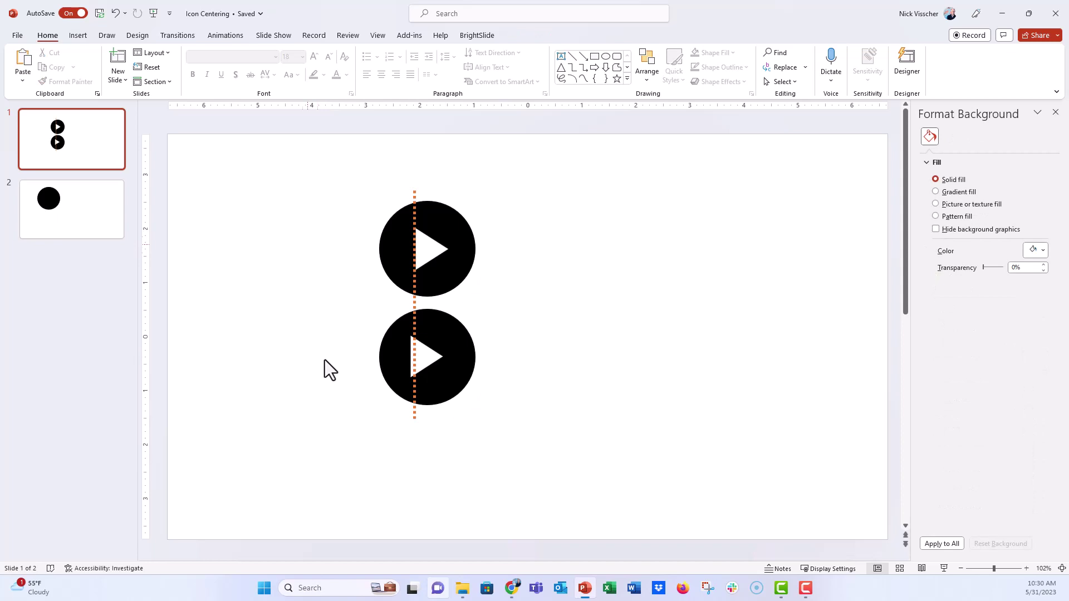
pyautogui.click(512, 588)
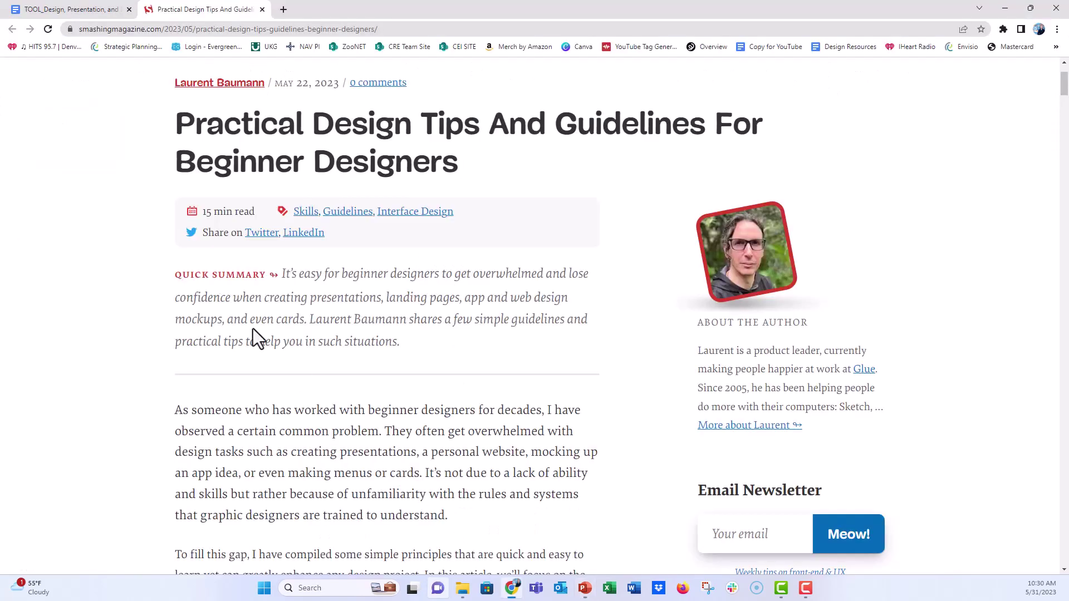
pyautogui.scroll(2, 149, 221)
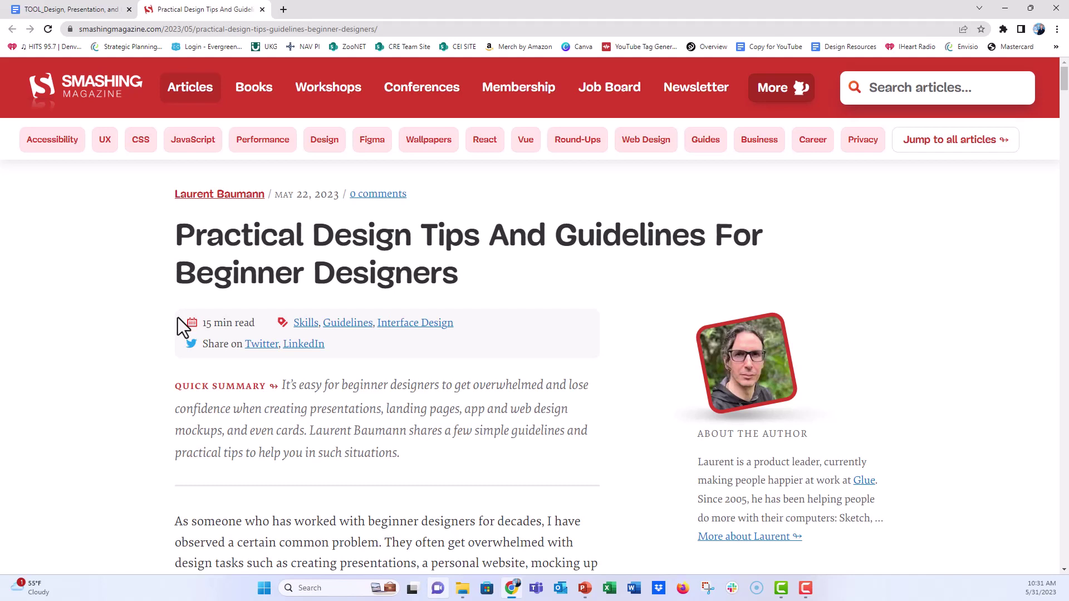
pyautogui.click(585, 588)
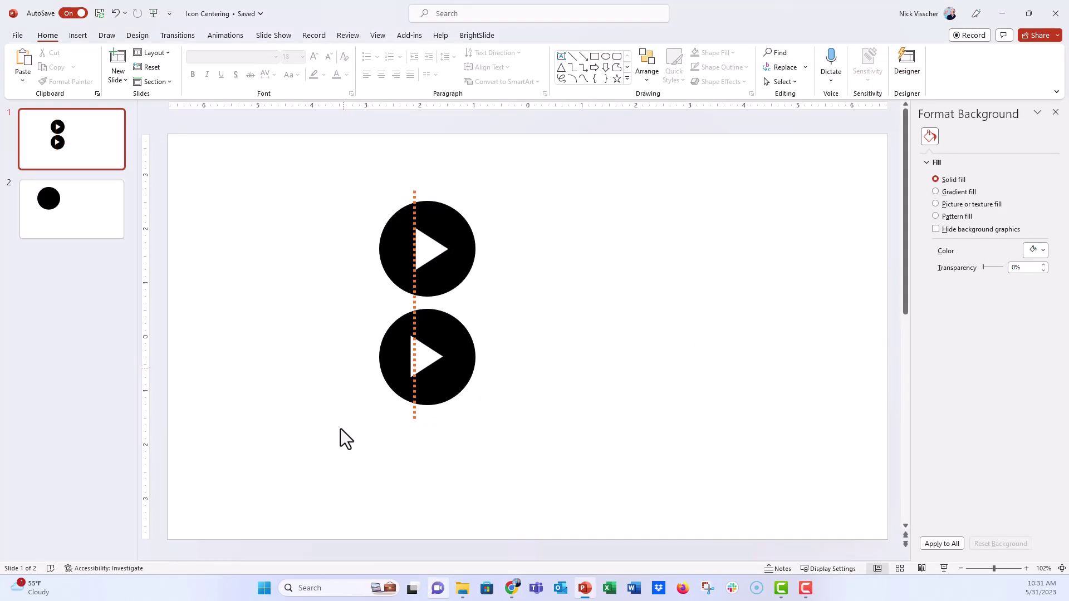
# Step: On slide 2, reposition the large black circle slightly
pyautogui.click(105, 225)
pyautogui.click(355, 256)
pyautogui.moveTo(355, 256); pyautogui.dragTo(369, 289)
pyautogui.click(253, 269)
# Step: Search the Insert > Icons stock library for 'play'
pyautogui.click(78, 35)
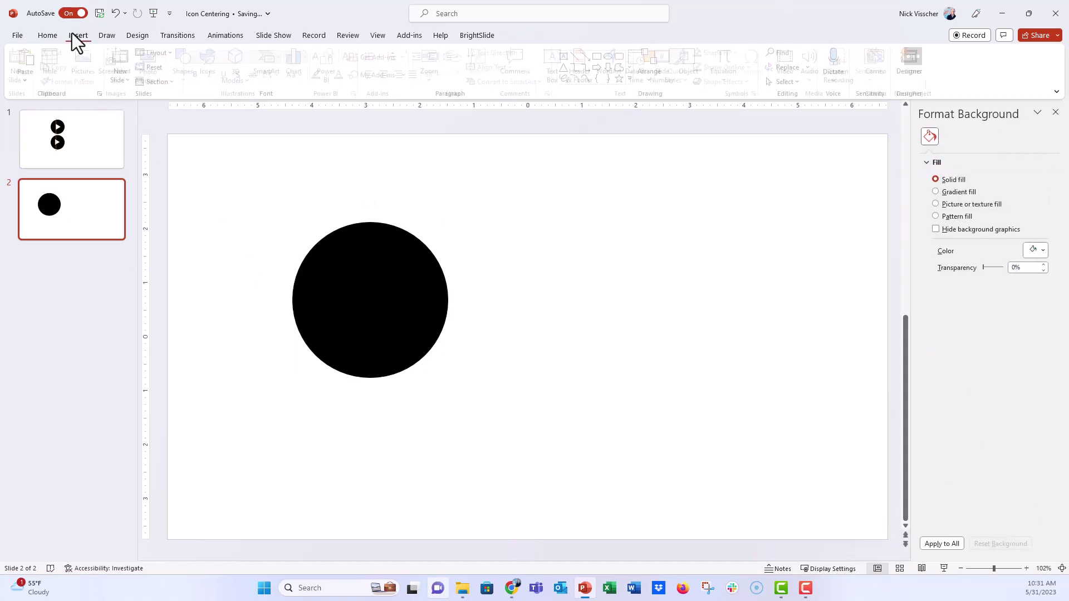
pyautogui.click(213, 62)
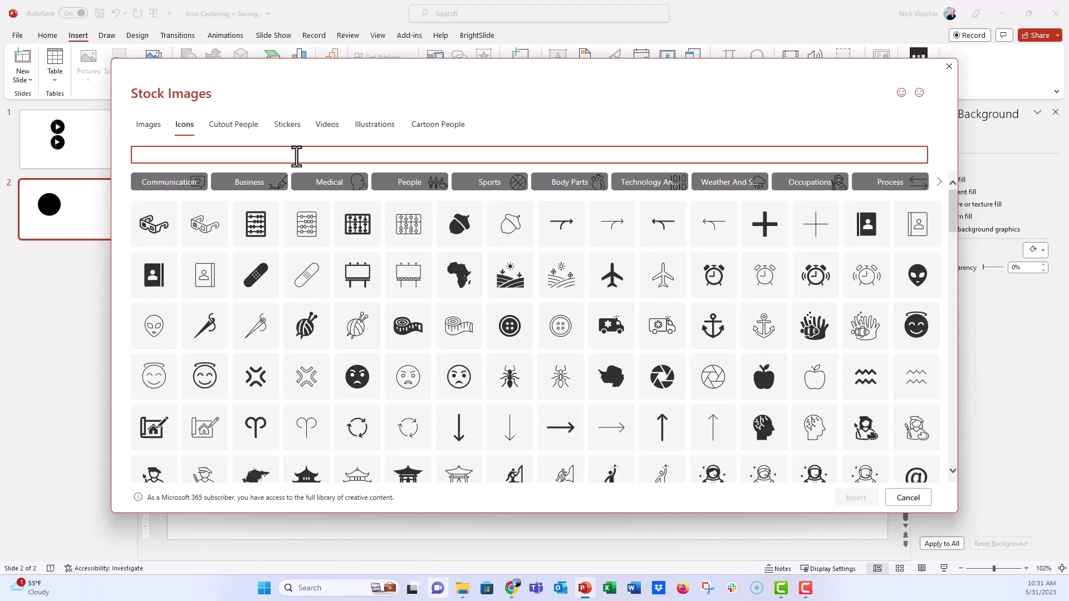
pyautogui.write('play')
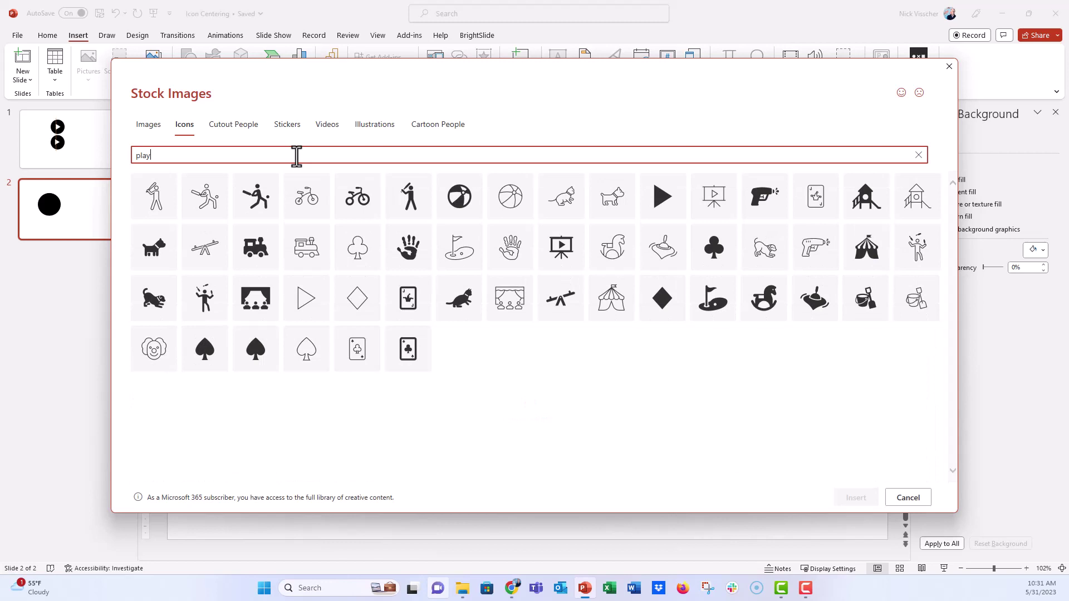
# Step: Insert the solid play triangle icon, fill it white, and place it on the black circle
pyautogui.click(673, 211)
pyautogui.click(844, 498)
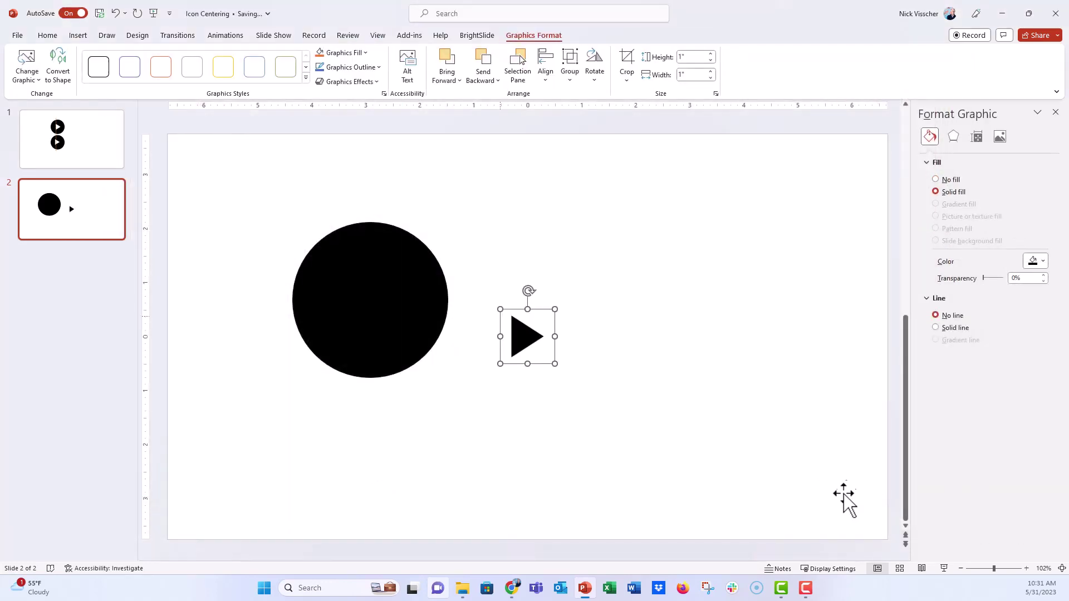
pyautogui.click(1039, 263)
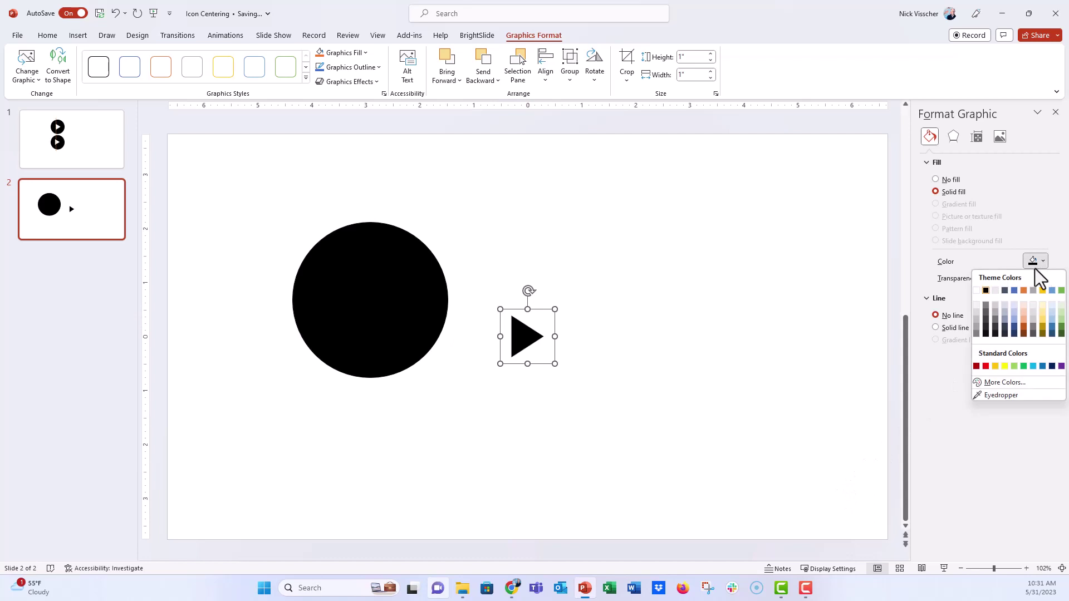
pyautogui.click(976, 290)
pyautogui.moveTo(528, 337); pyautogui.dragTo(433, 360)
pyautogui.moveTo(366, 298); pyautogui.dragTo(359, 294)
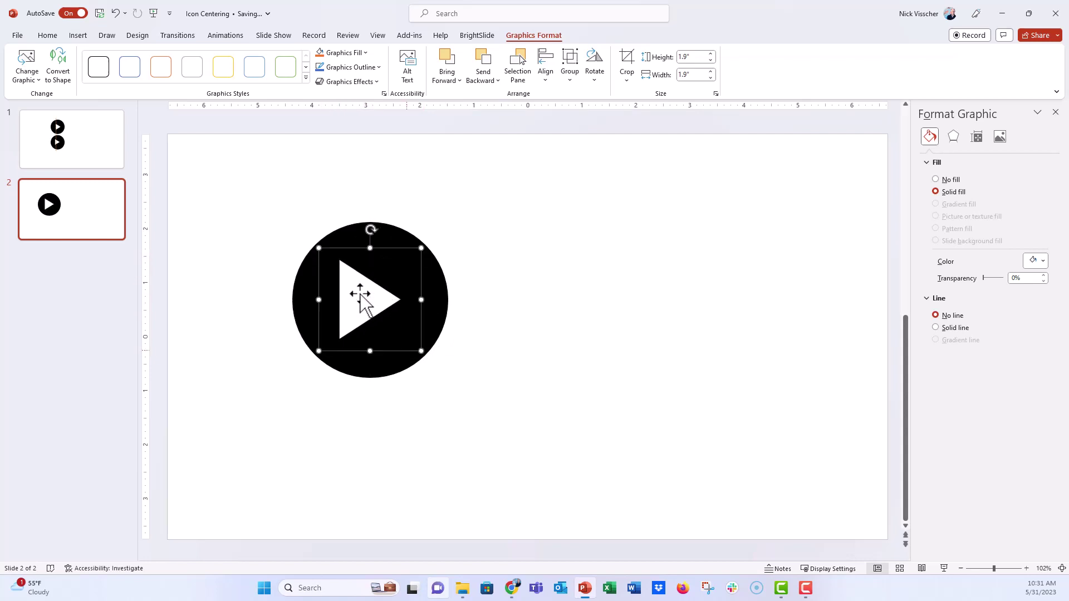
# Step: Align the white triangle and black circle with Align Center and Align Middle
pyautogui.keyDown('shift'); pyautogui.click(346, 234); pyautogui.keyUp('shift')
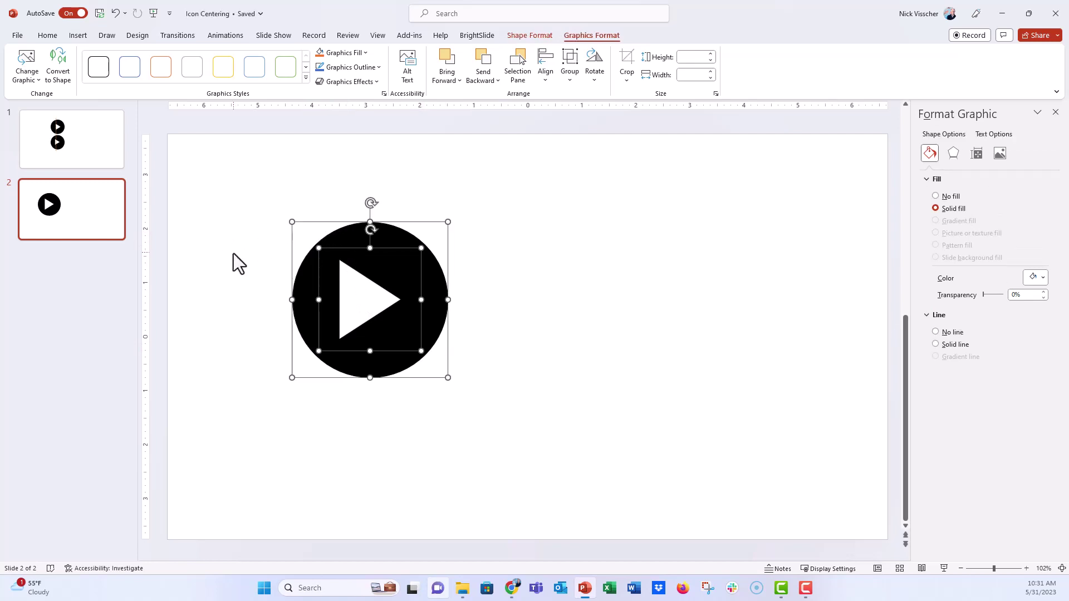
pyautogui.click(546, 70)
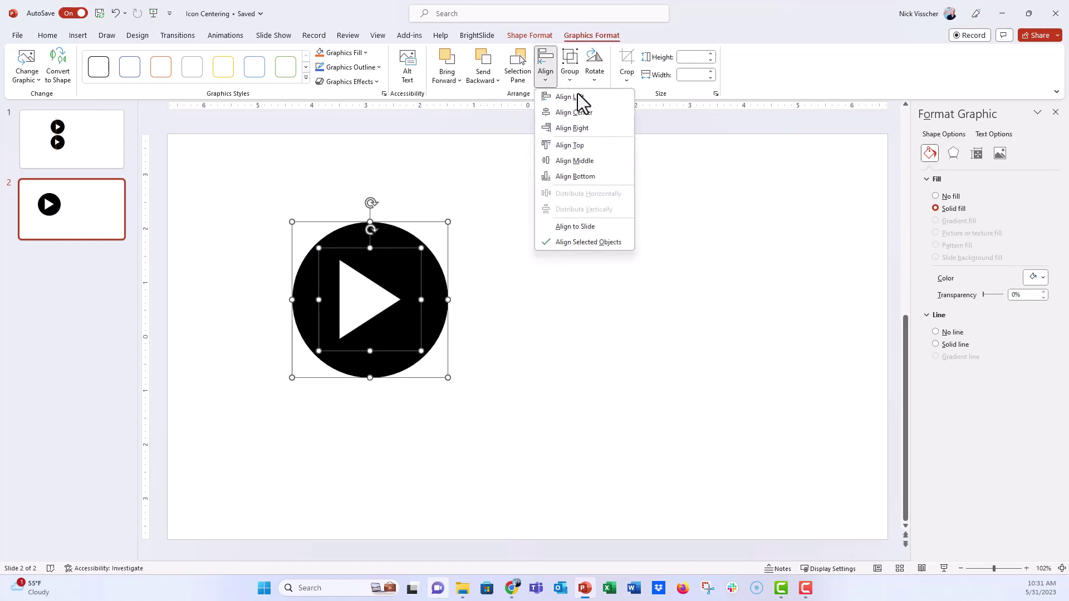
pyautogui.click(603, 112)
pyautogui.click(543, 74)
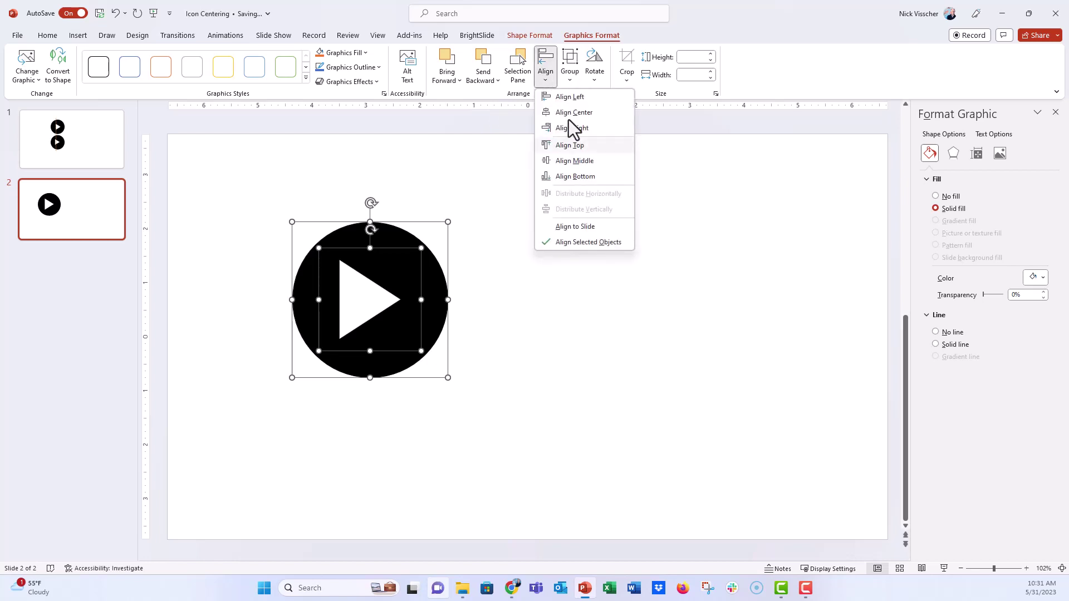
pyautogui.click(592, 162)
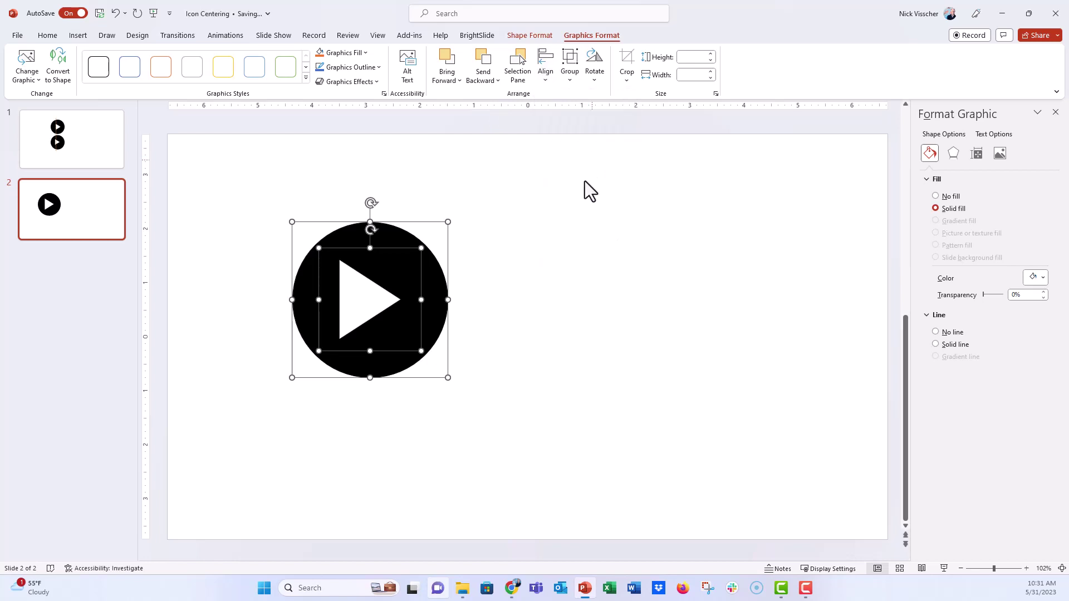
pyautogui.click(500, 418)
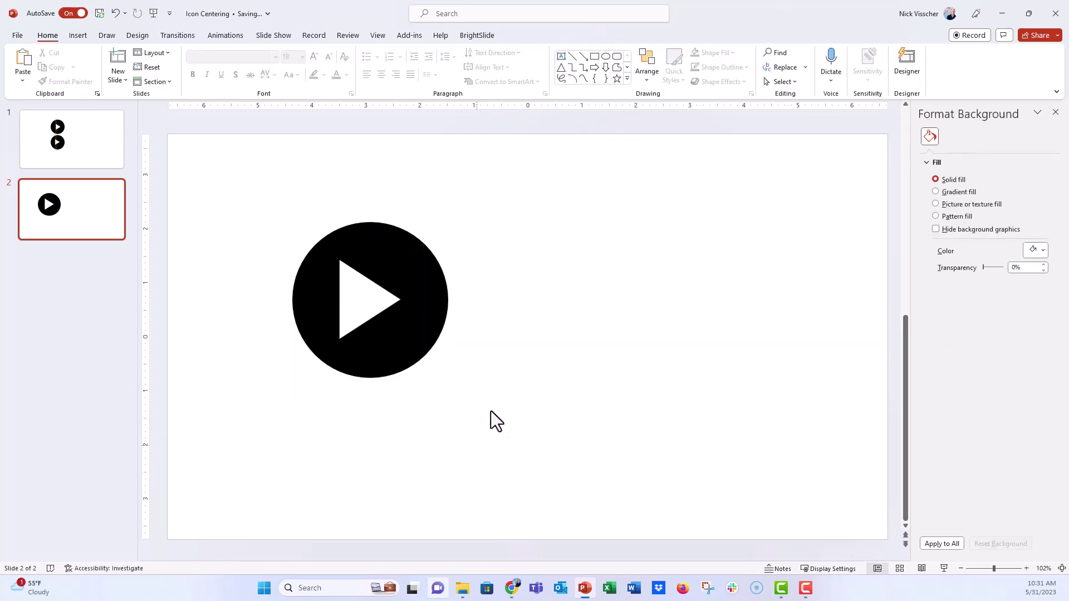
pyautogui.click(386, 326)
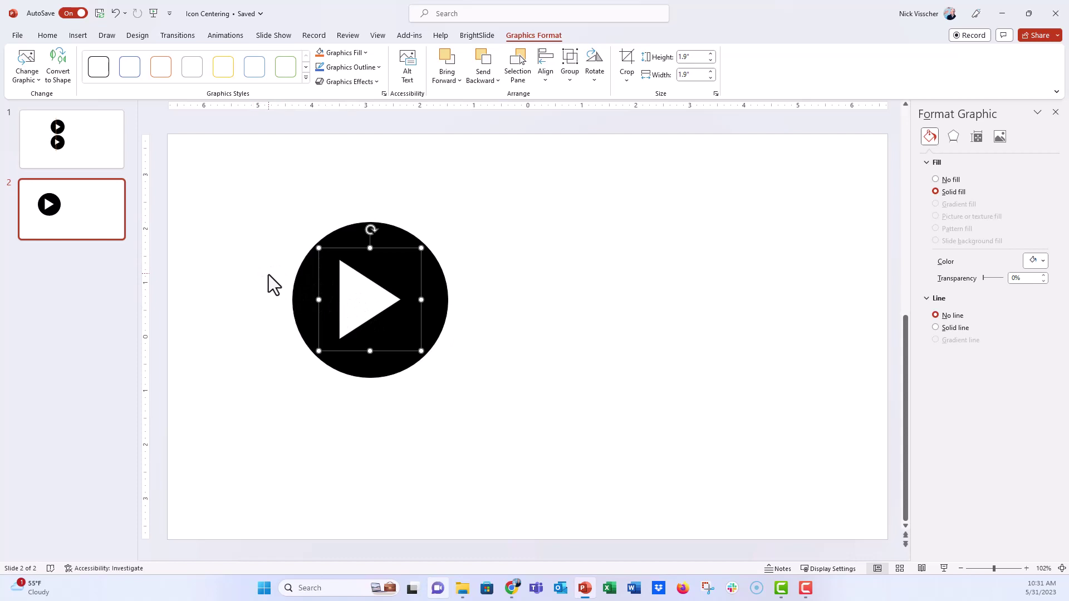
pyautogui.hotkey('ctrl', 'Right')
pyautogui.hotkey('ctrl', 'Right')
pyautogui.hotkey('ctrl', 'Right')
pyautogui.hotkey('ctrl', 'Right')
pyautogui.hotkey('ctrl', 'Right')
pyautogui.hotkey('ctrl', 'Right')
pyautogui.hotkey('ctrl', 'Right')
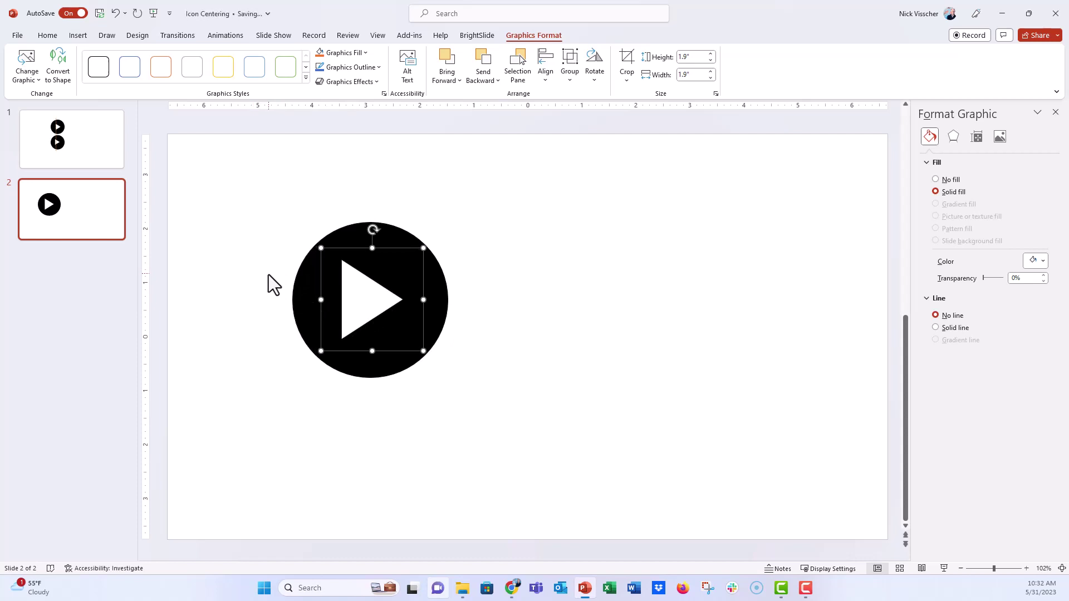
pyautogui.hotkey('ctrl', 'Right')
pyautogui.hotkey('ctrl', 'Right')
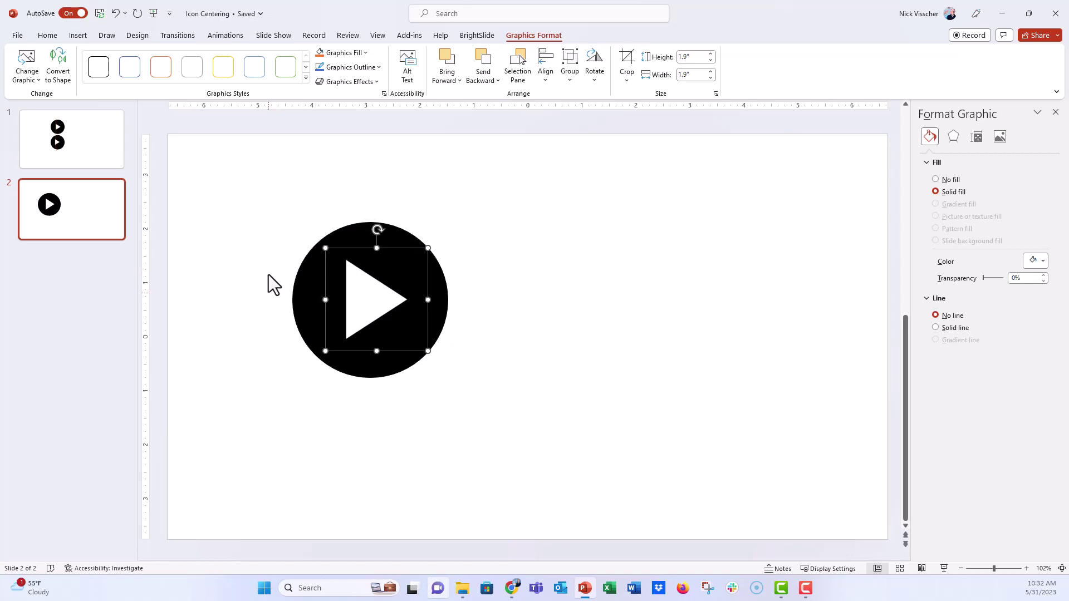
pyautogui.click(118, 15)
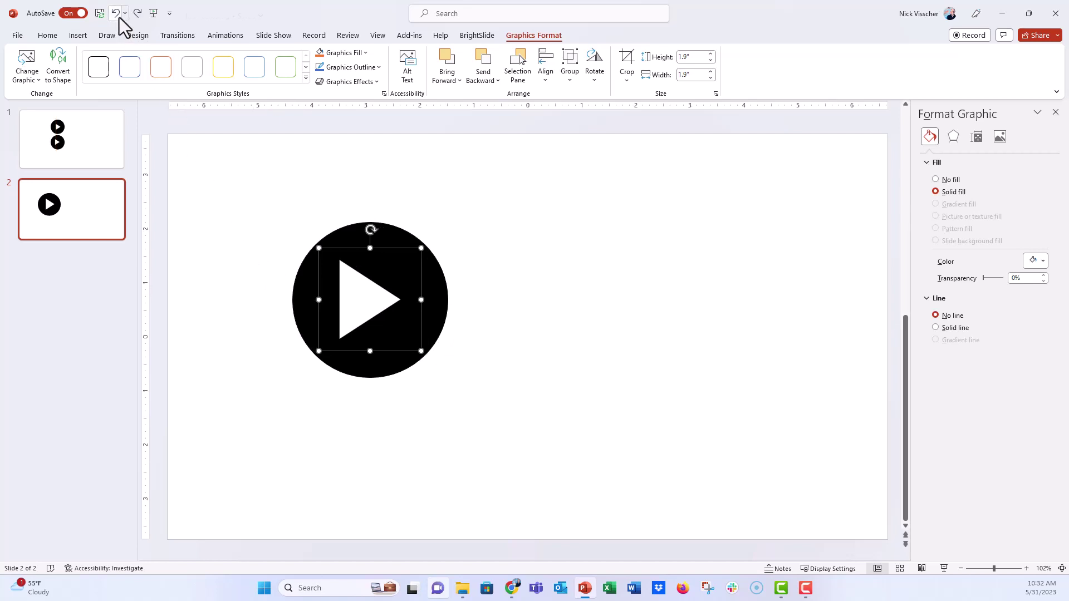
pyautogui.click(119, 18)
pyautogui.click(225, 315)
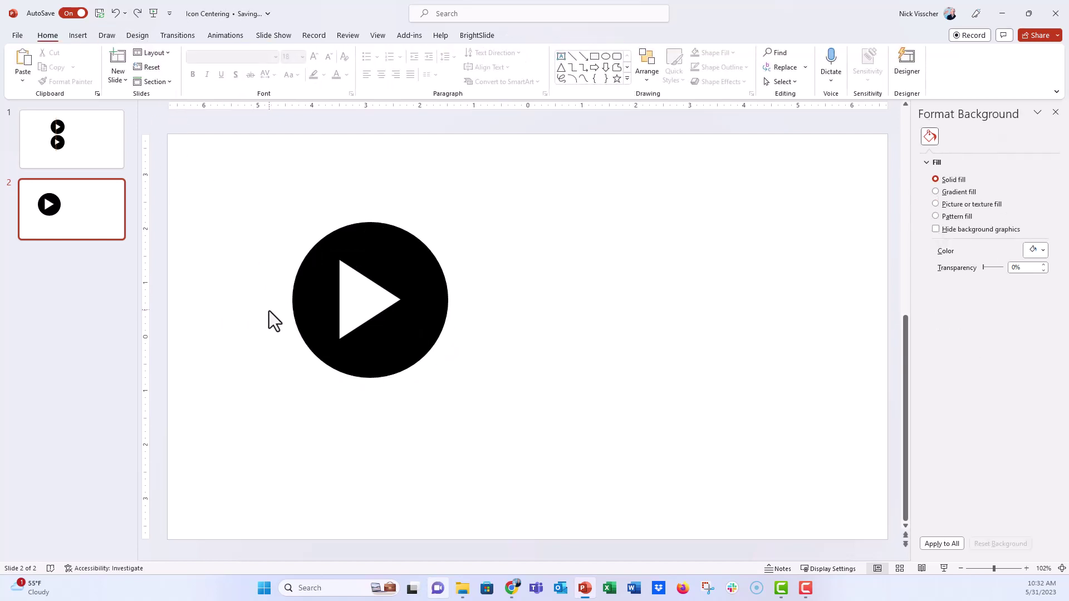
pyautogui.click(309, 306)
pyautogui.click(255, 317)
# Step: Copy the circle-and-triangle play button and place the pasted copy to the right
pyautogui.moveTo(266, 198); pyautogui.dragTo(497, 426)
pyautogui.hotkey('ctrl', 'c')
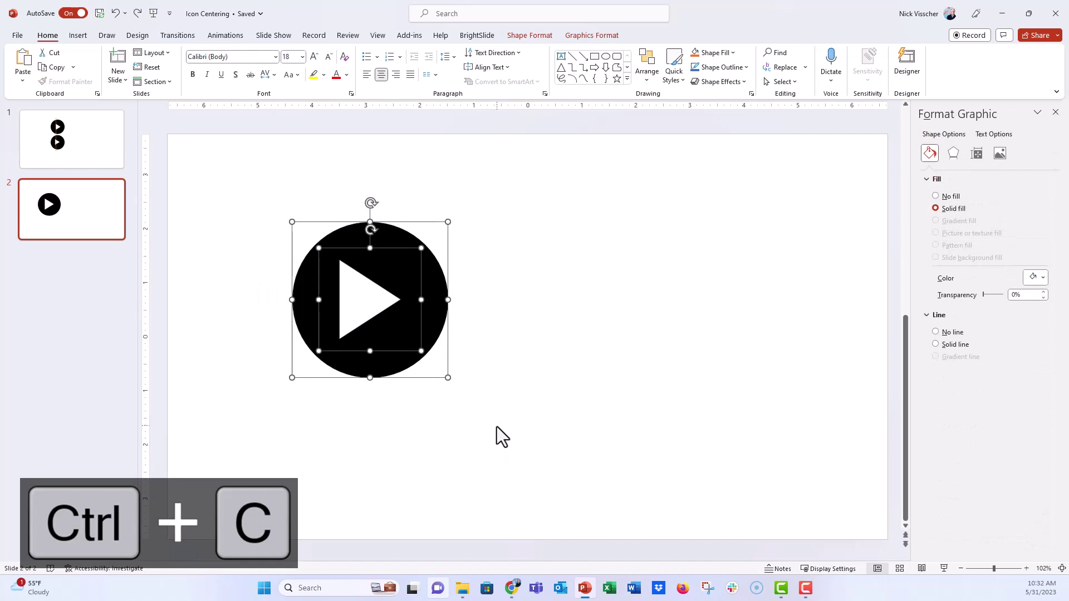
pyautogui.rightClick(534, 269)
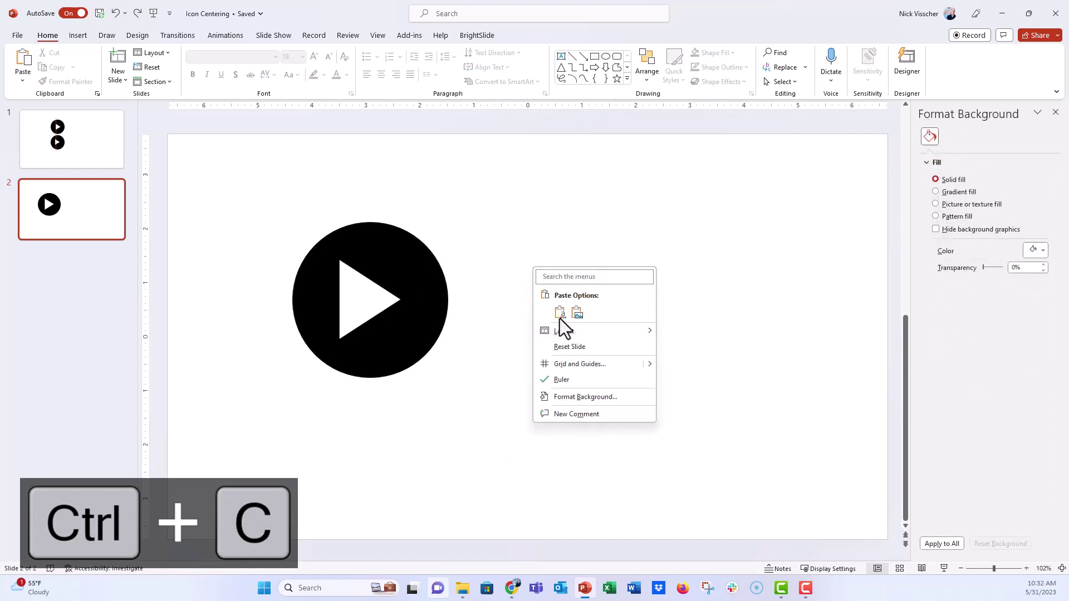
pyautogui.click(560, 316)
pyautogui.moveTo(417, 232); pyautogui.dragTo(620, 219)
pyautogui.click(440, 462)
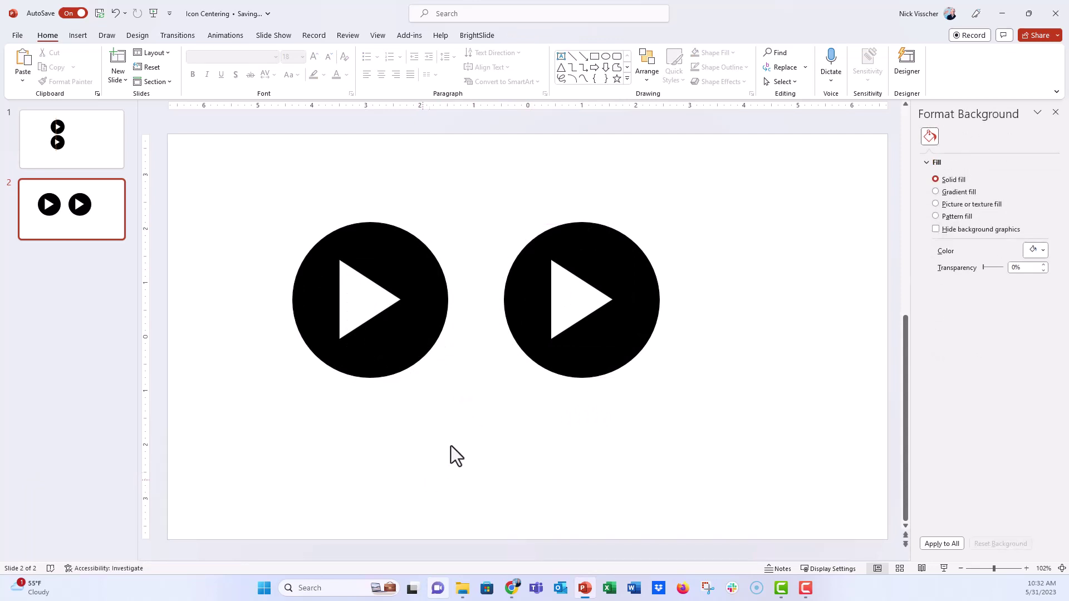
# Step: Compare the triangles in both buttons, ending with the right button's triangle selected
pyautogui.click(559, 317)
pyautogui.click(368, 304)
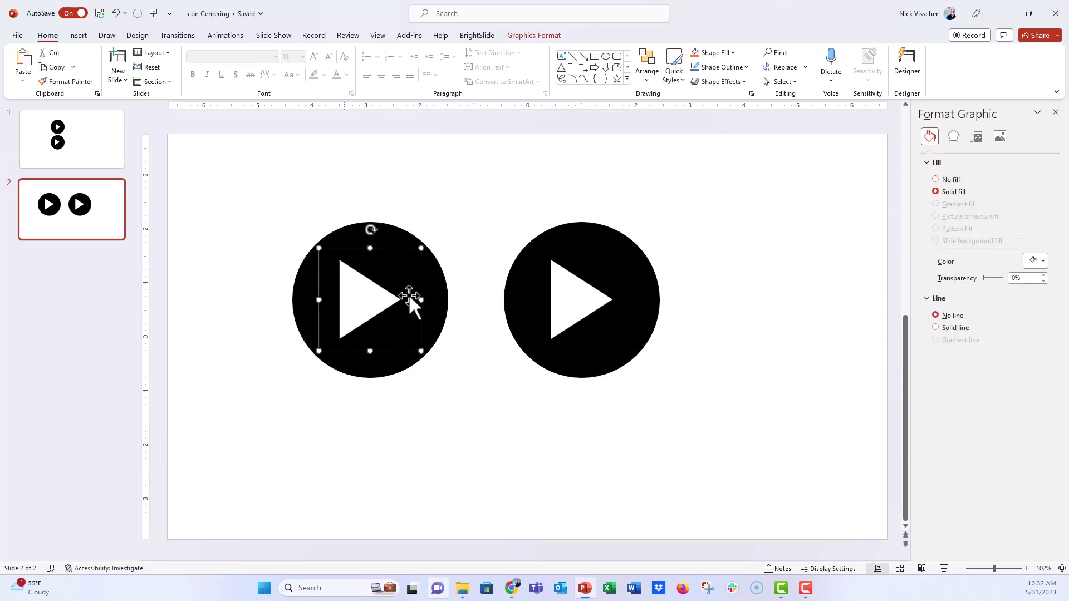
pyautogui.click(557, 279)
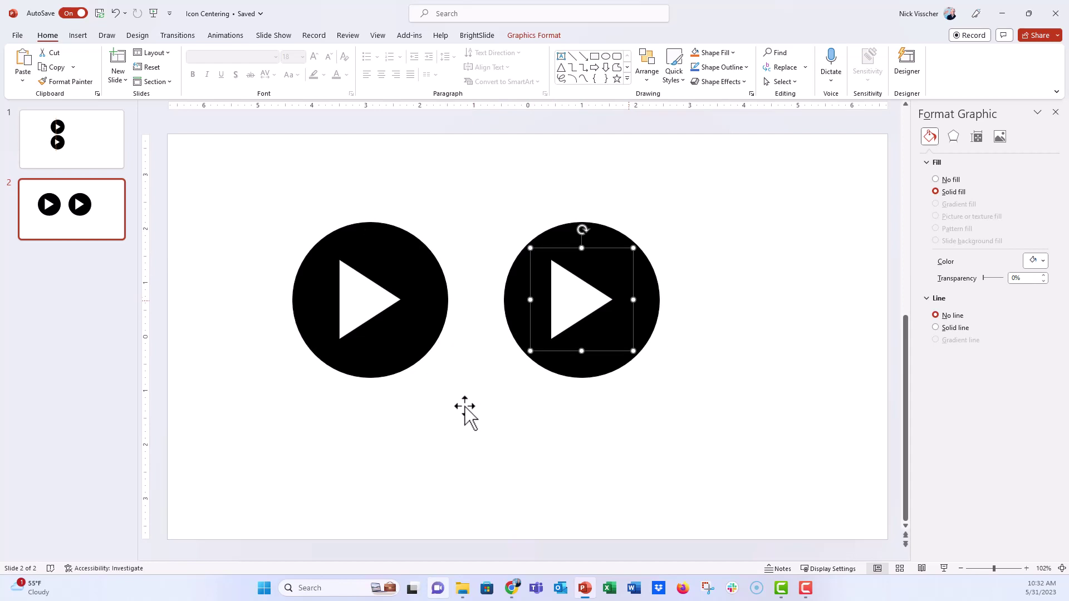
pyautogui.click(489, 436)
pyautogui.click(573, 301)
# Step: Crop the right triangle graphic to an oval shape via Graphics Format > Crop
pyautogui.click(550, 35)
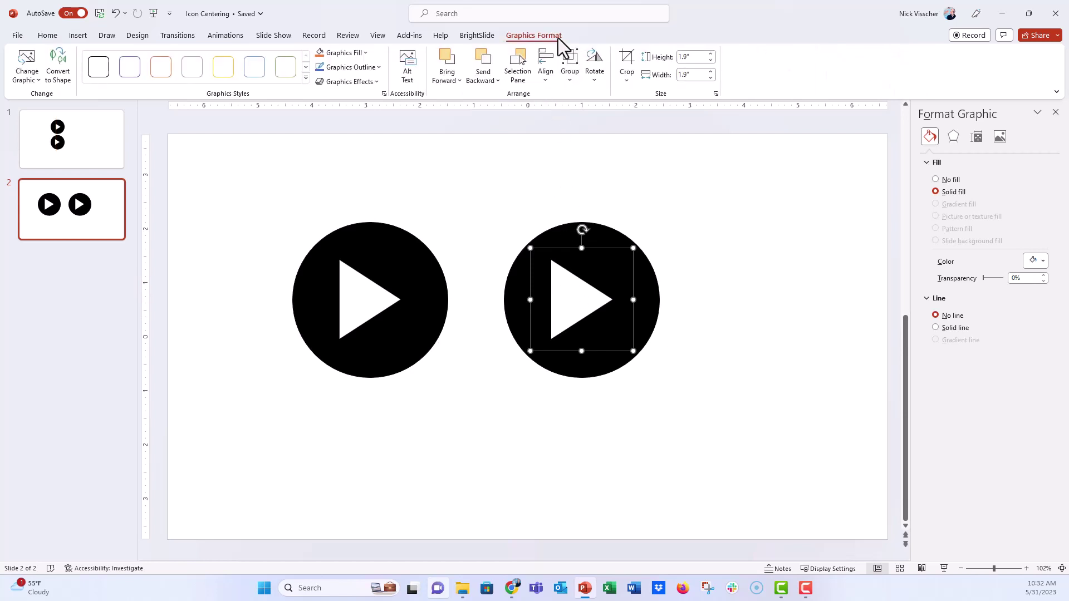
pyautogui.click(627, 81)
pyautogui.moveTo(686, 111)
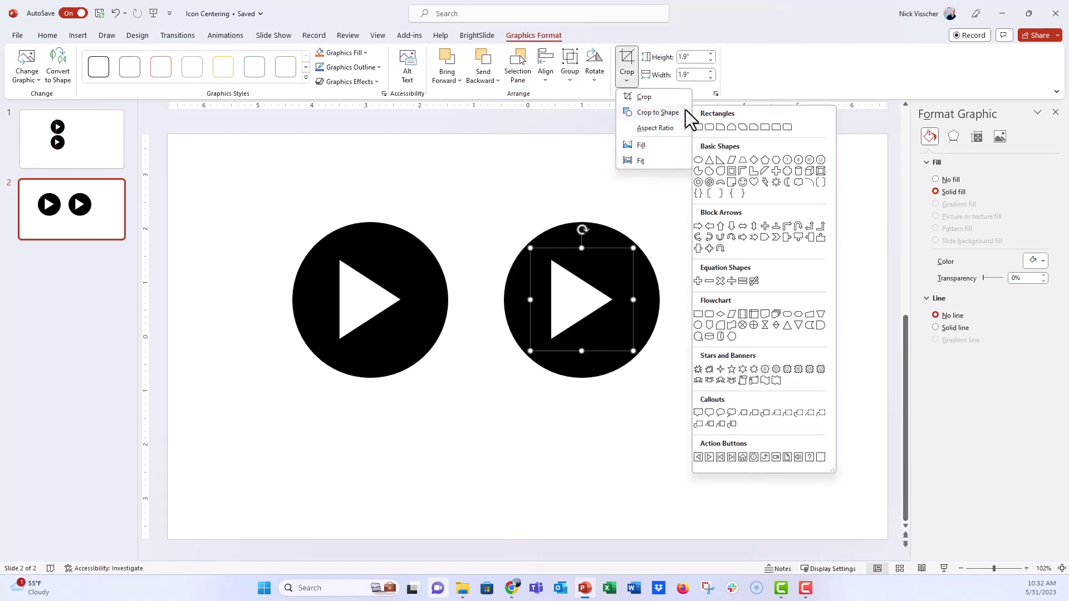
pyautogui.click(701, 162)
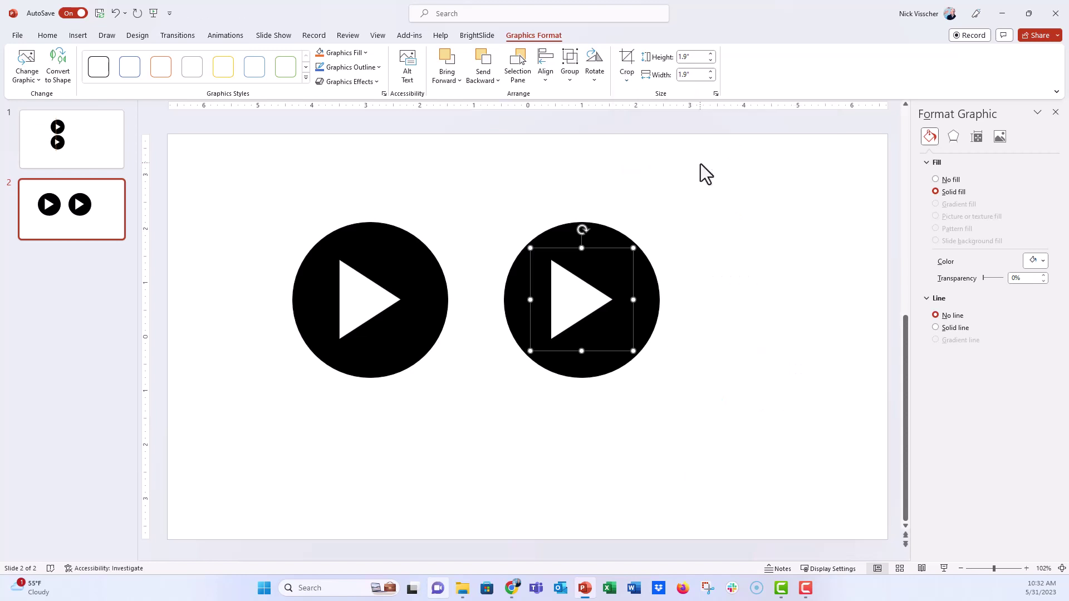
# Step: Crop with a 1:1 aspect ratio, trimming right and top edges to 1.71" by 1.54"
pyautogui.click(630, 83)
pyautogui.moveTo(674, 132)
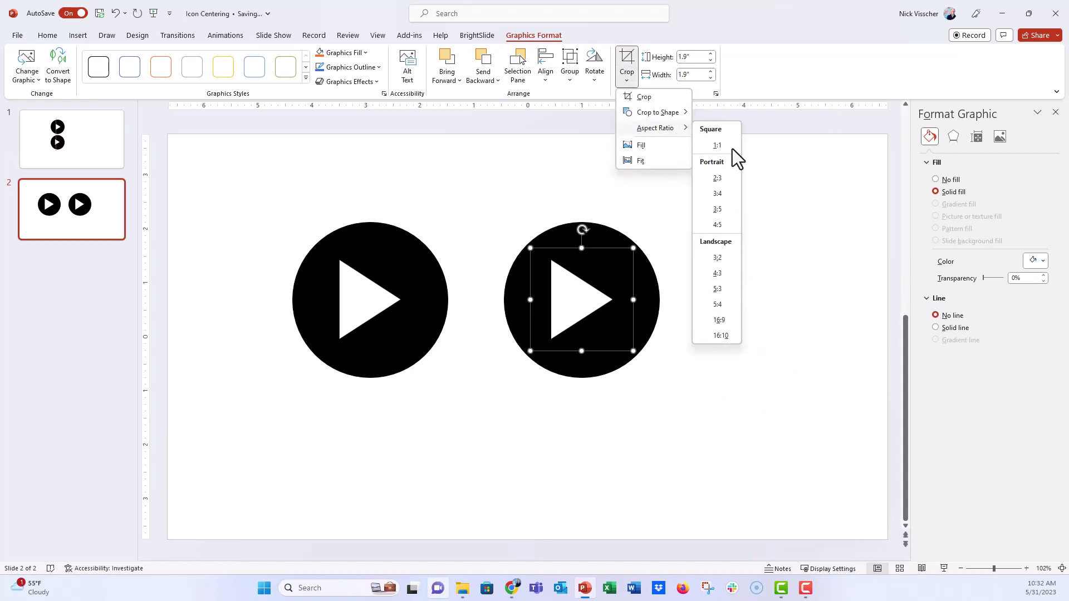
pyautogui.click(717, 145)
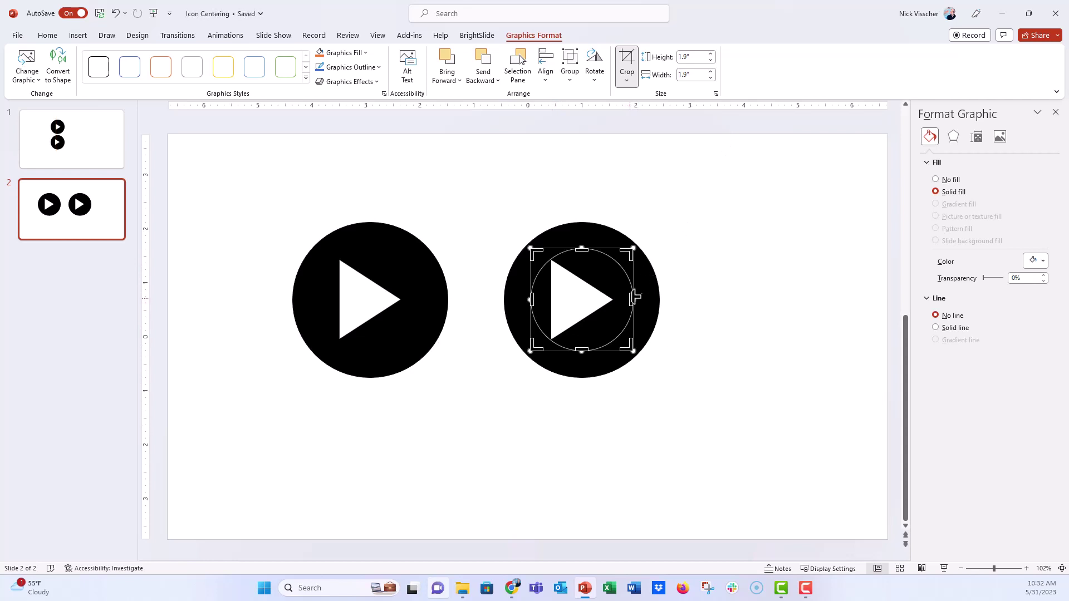
pyautogui.moveTo(635, 296); pyautogui.dragTo(613, 297)
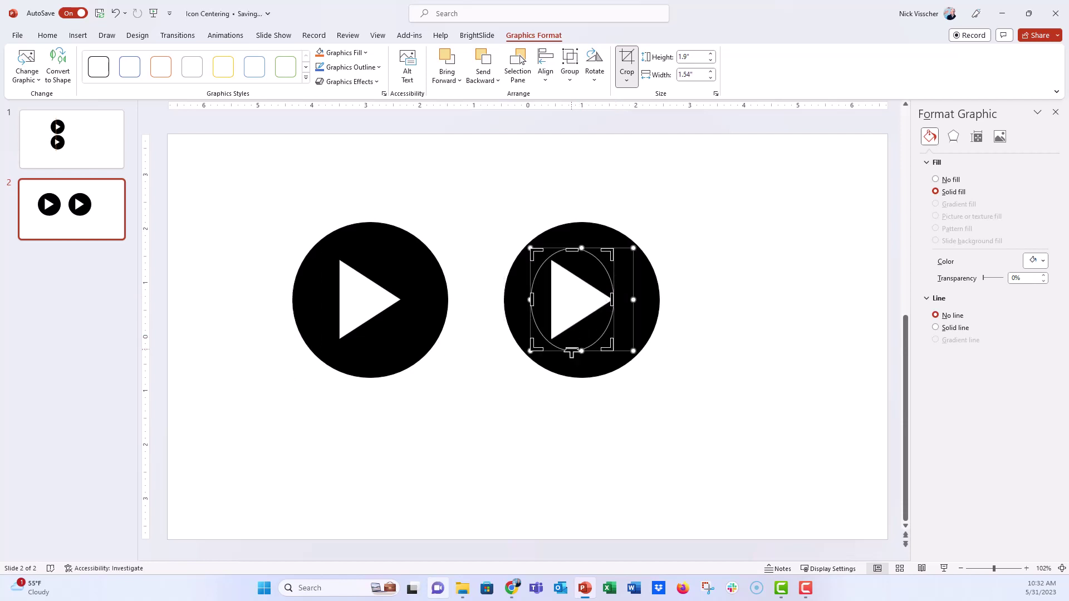
pyautogui.moveTo(571, 346); pyautogui.dragTo(569, 344)
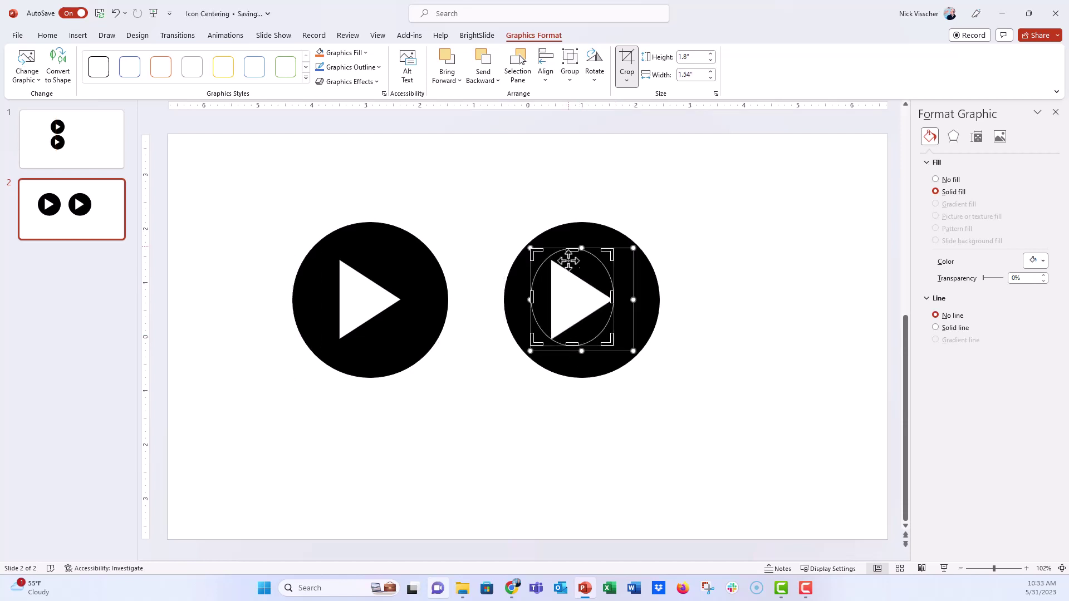
pyautogui.moveTo(568, 252); pyautogui.dragTo(568, 255)
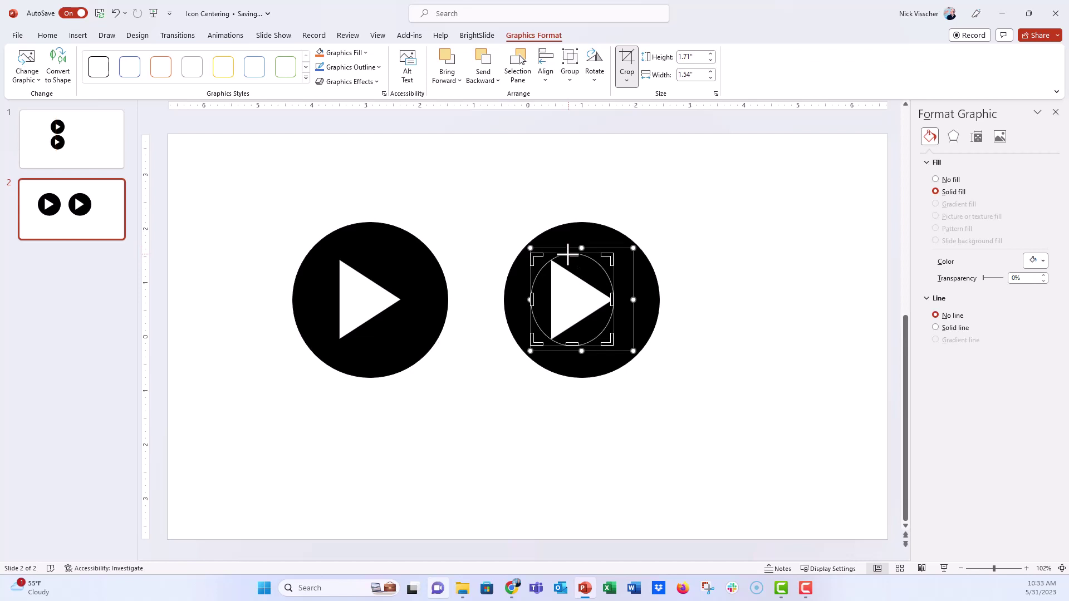
pyautogui.click(634, 61)
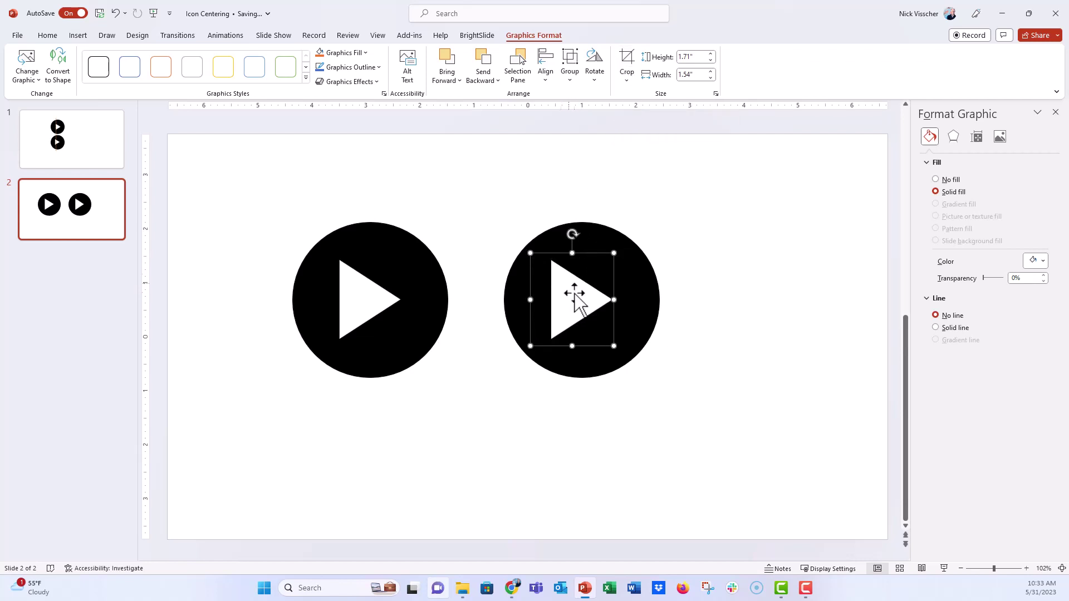
# Step: Align the cropped triangle and right circle with Align Center and Align Middle
pyautogui.keyDown('shift'); pyautogui.click(548, 234); pyautogui.keyUp('shift')
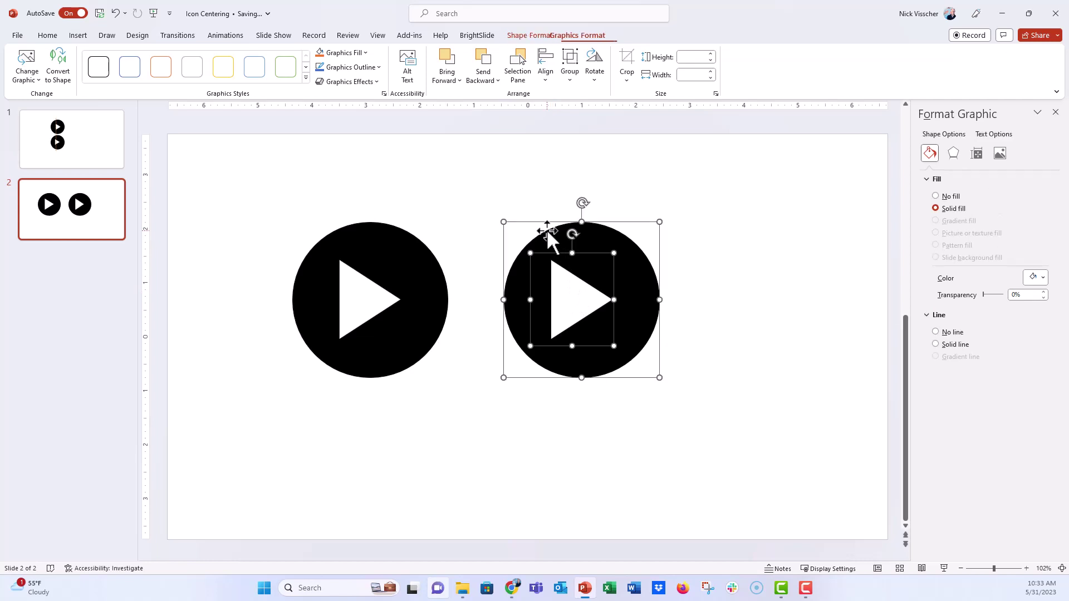
pyautogui.click(549, 78)
pyautogui.click(618, 114)
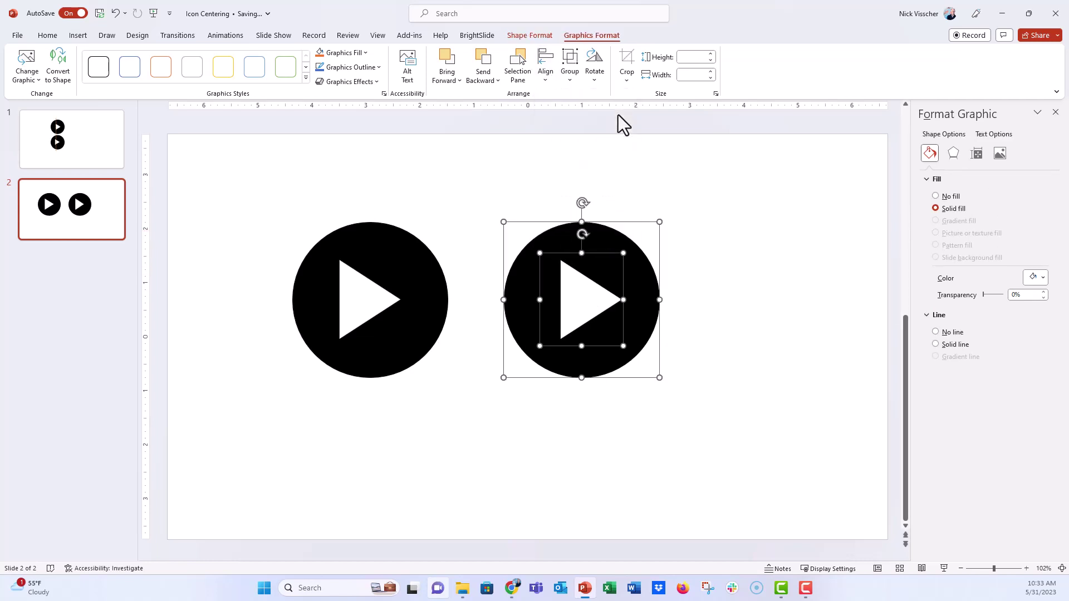
pyautogui.click(548, 78)
pyautogui.click(600, 161)
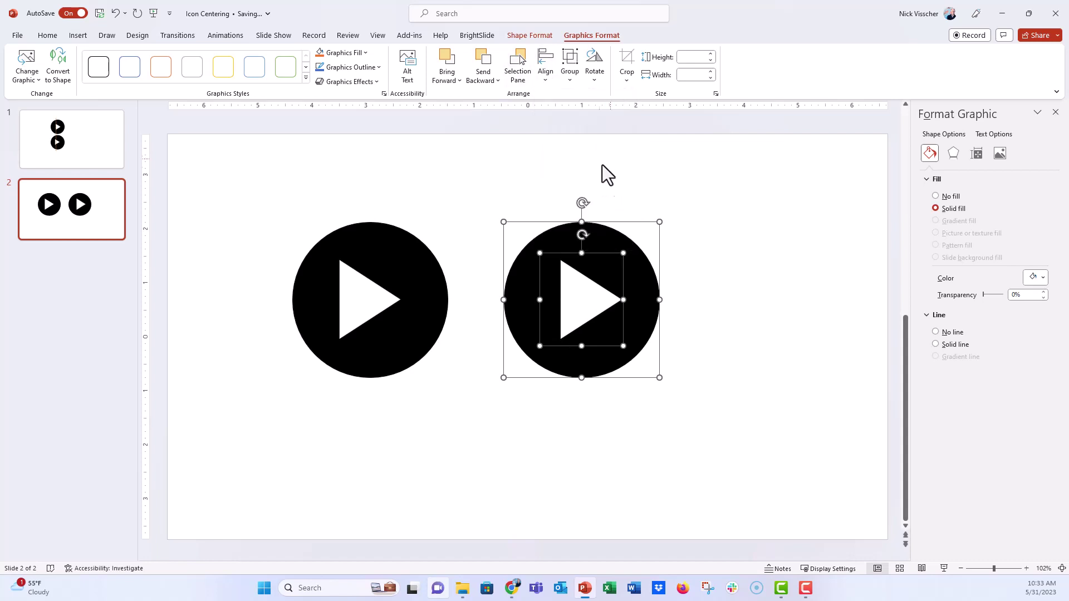
pyautogui.click(696, 399)
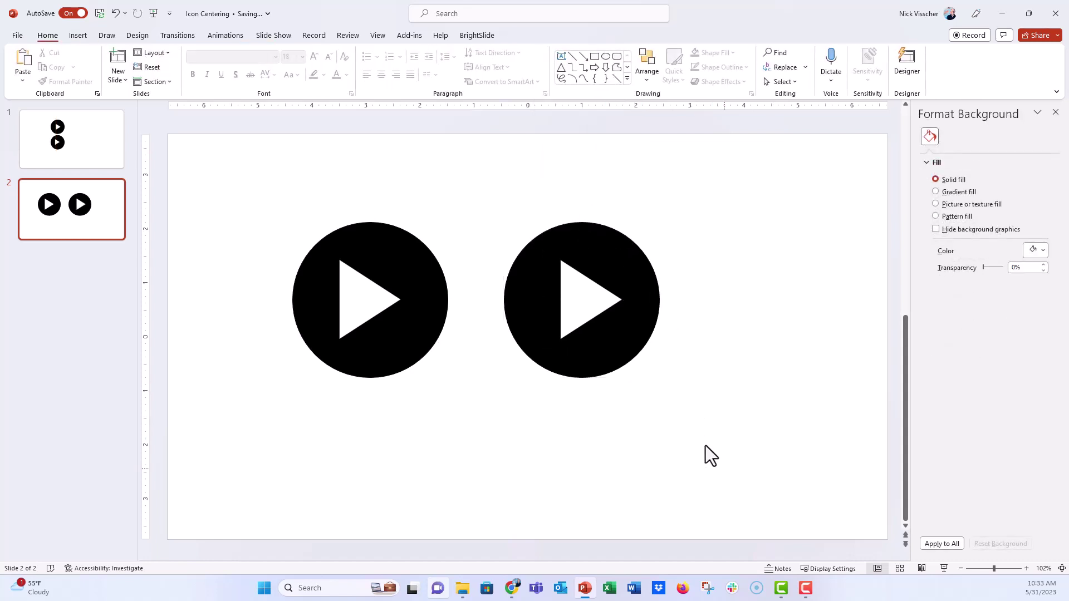
# Step: Select the right button's shapes and the left button's shapes in turn to compare their frames
pyautogui.moveTo(708, 458); pyautogui.dragTo(486, 189)
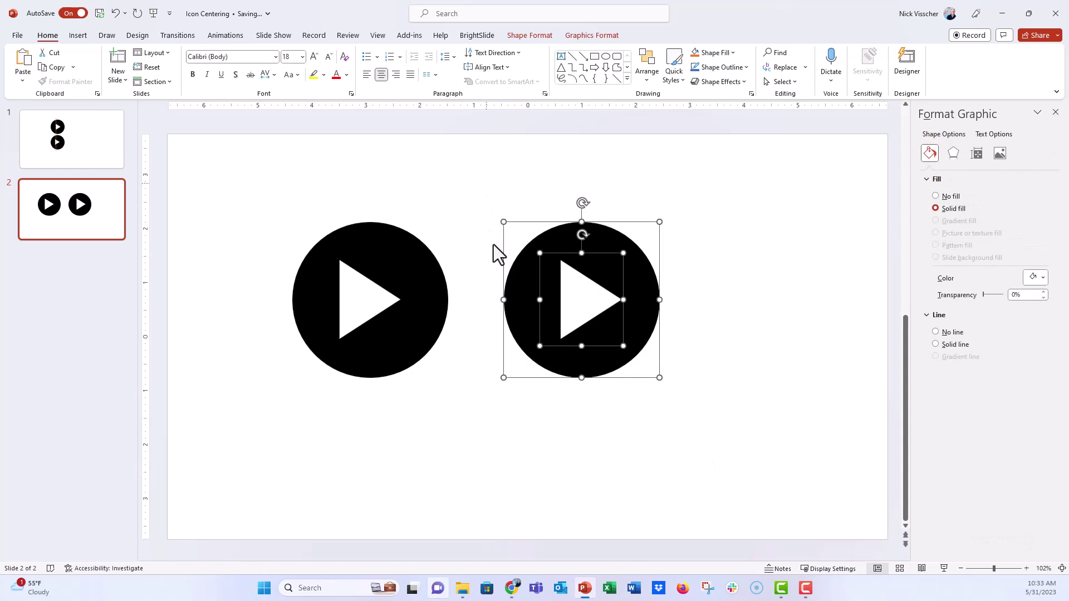
pyautogui.click(522, 442)
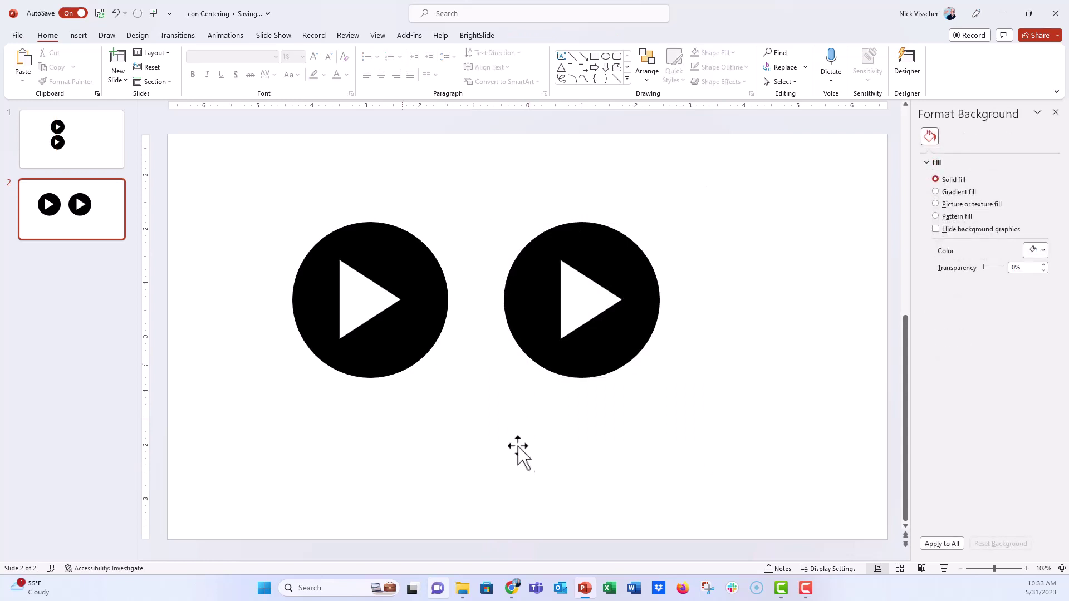
pyautogui.click(398, 361)
pyautogui.click(361, 299)
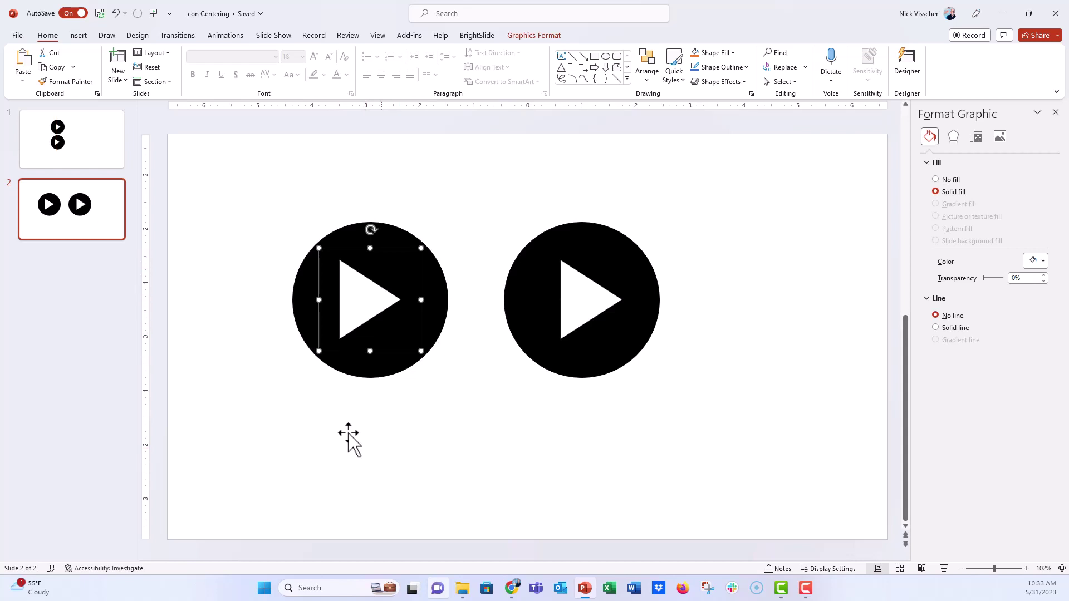
pyautogui.click(626, 460)
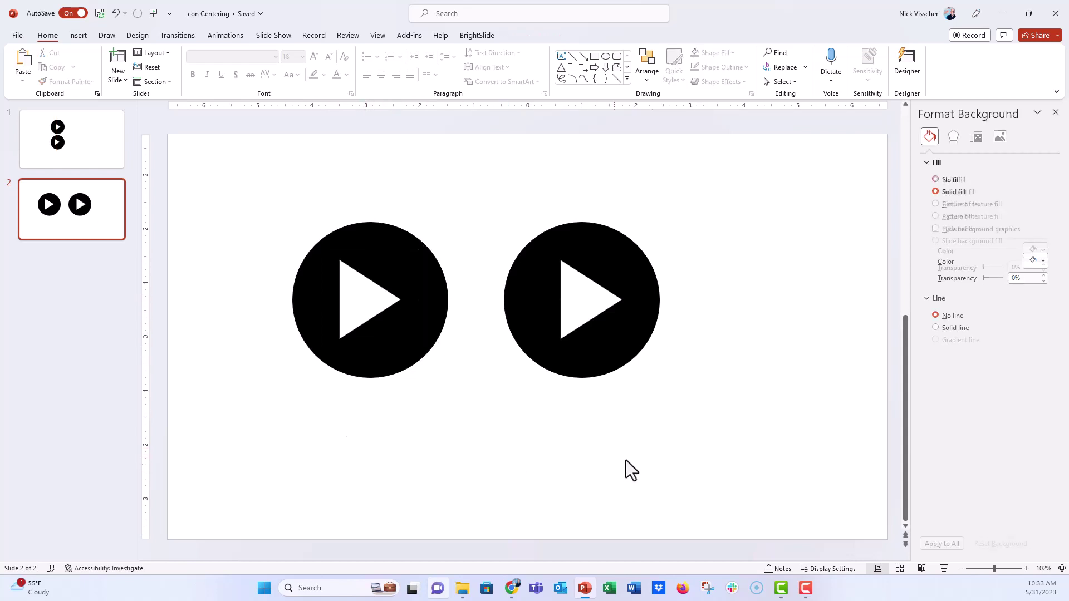
pyautogui.moveTo(713, 471); pyautogui.dragTo(481, 165)
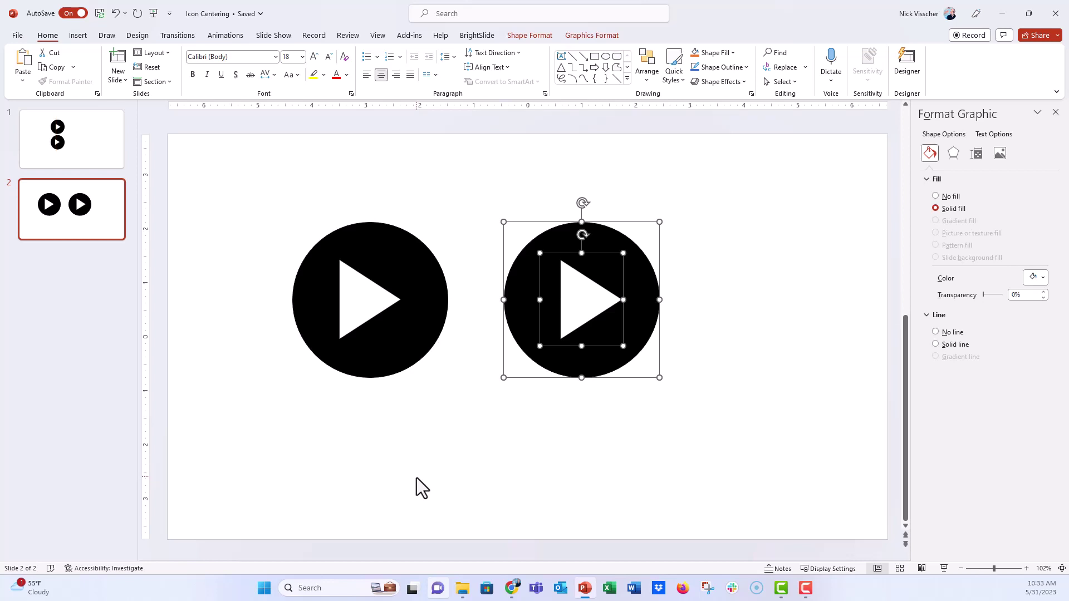
# Step: Scroll through the Smashing Magazine design tips article, then return to the TOOL_Design resource list
pyautogui.click(512, 588)
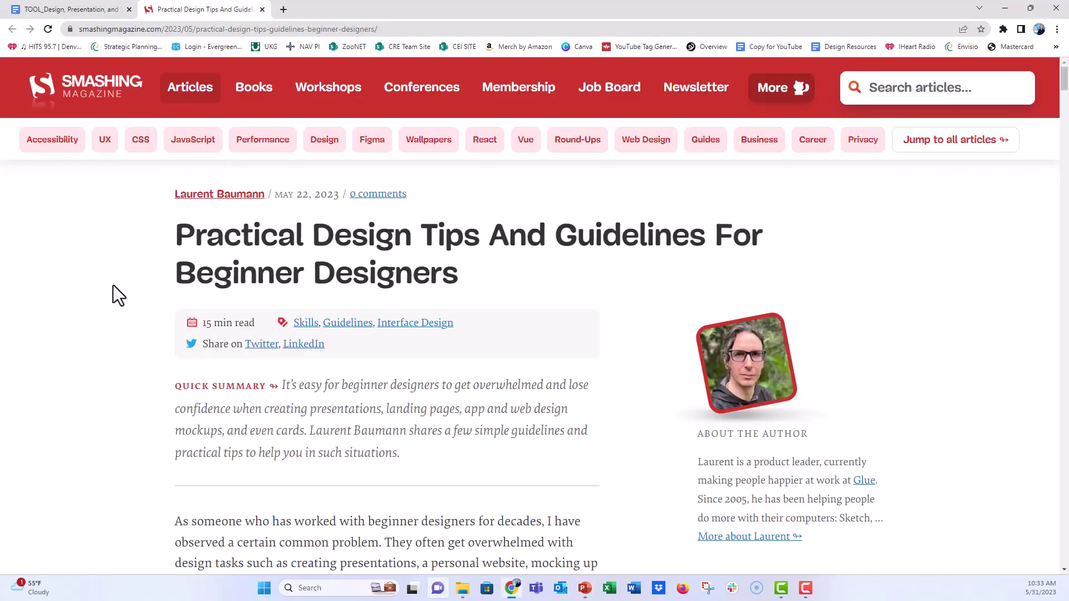
pyautogui.scroll(-1, 112, 285)
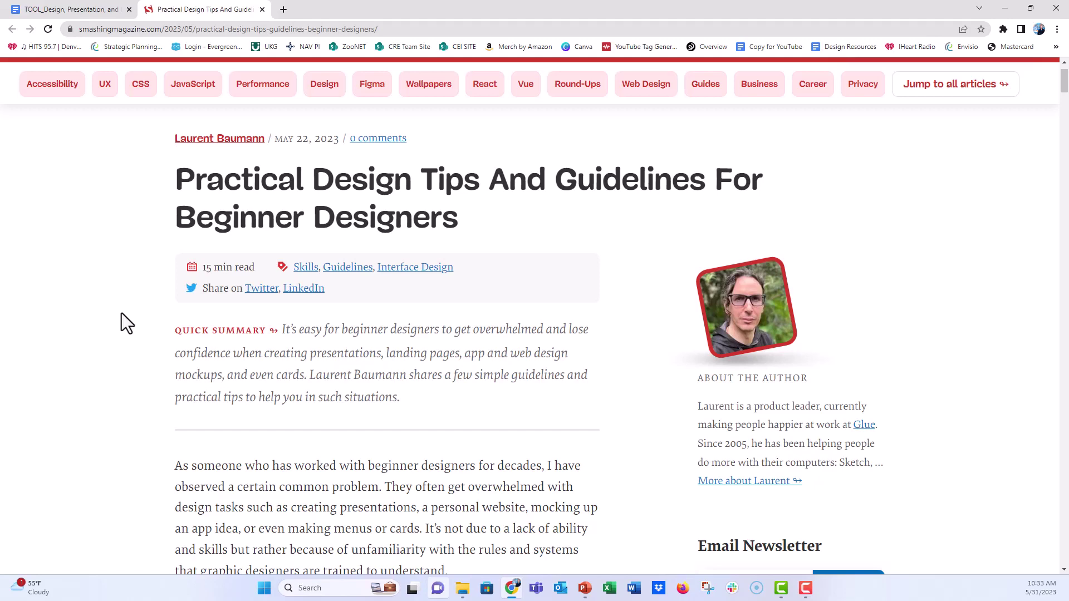
pyautogui.click(105, 12)
pyautogui.scroll(17, 254, 332)
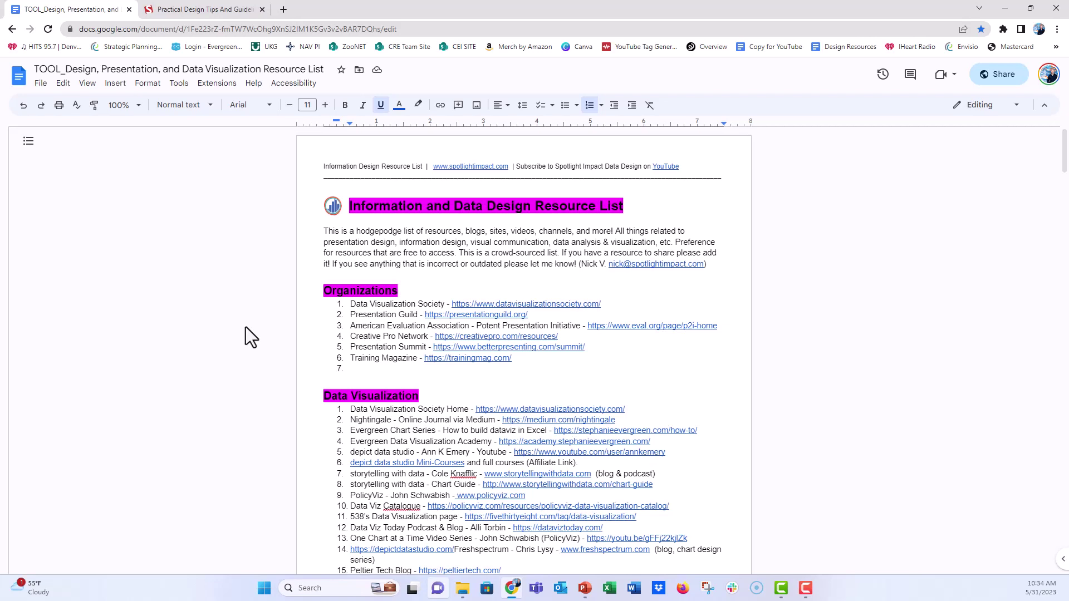
pyautogui.scroll(-3, 245, 327)
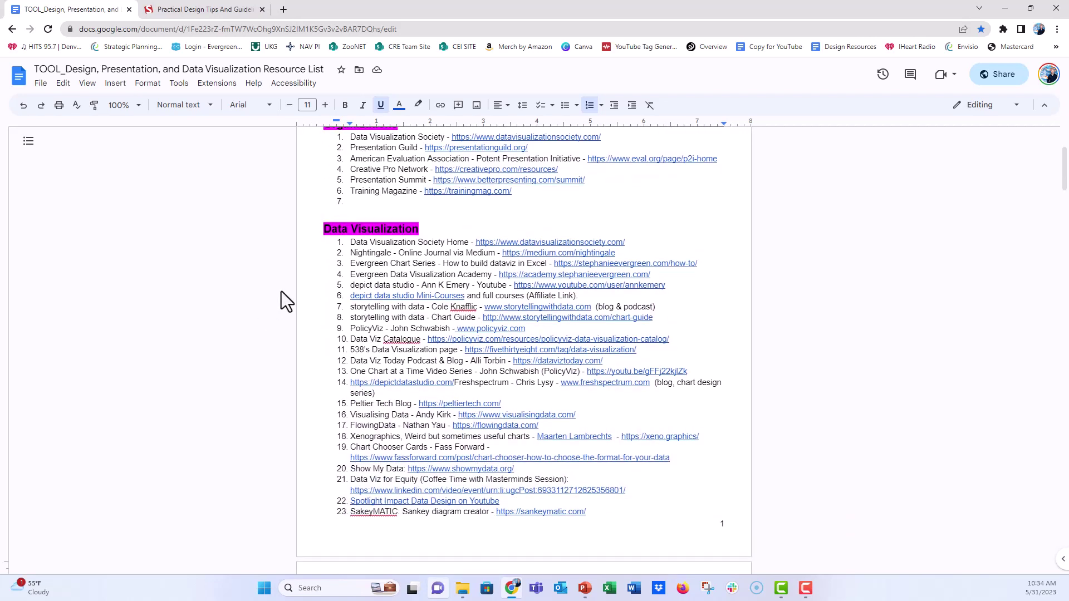
pyautogui.scroll(-9, 282, 292)
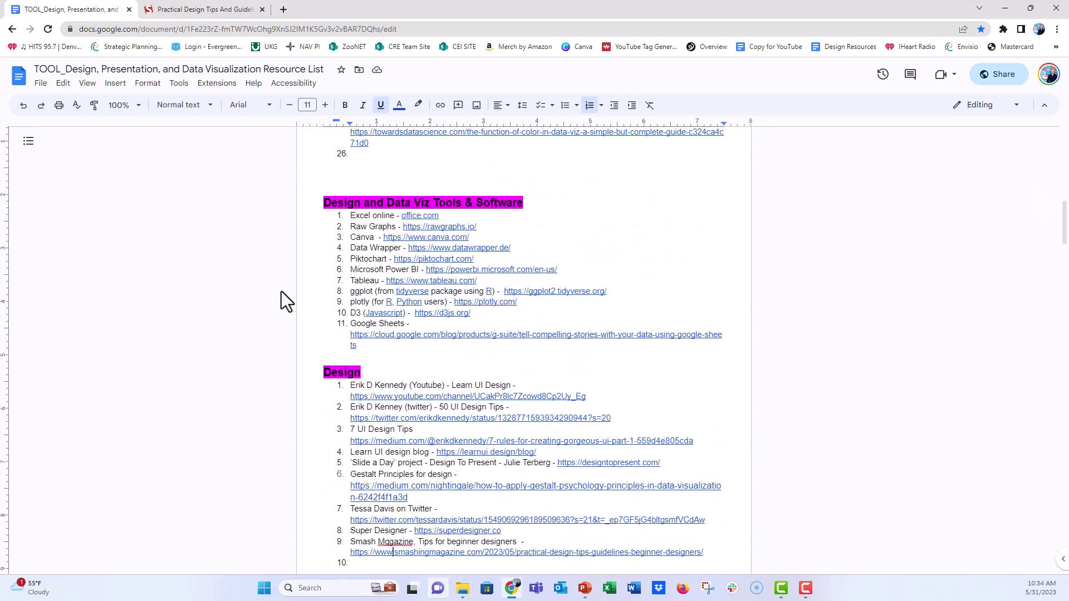
pyautogui.scroll(-3, 281, 292)
pyautogui.scroll(-2, 282, 291)
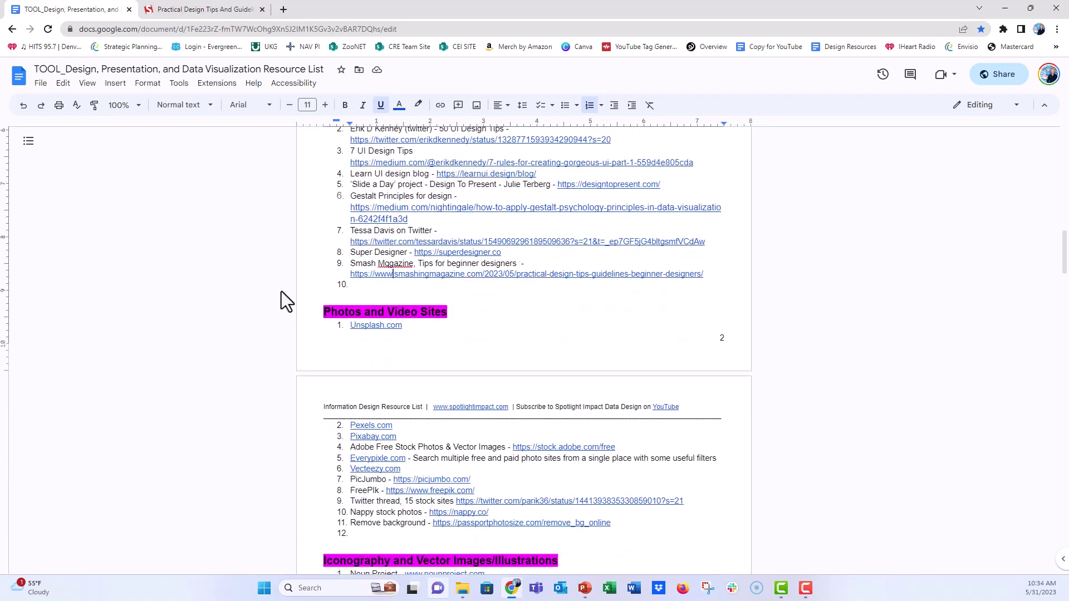
pyautogui.scroll(-2, 282, 292)
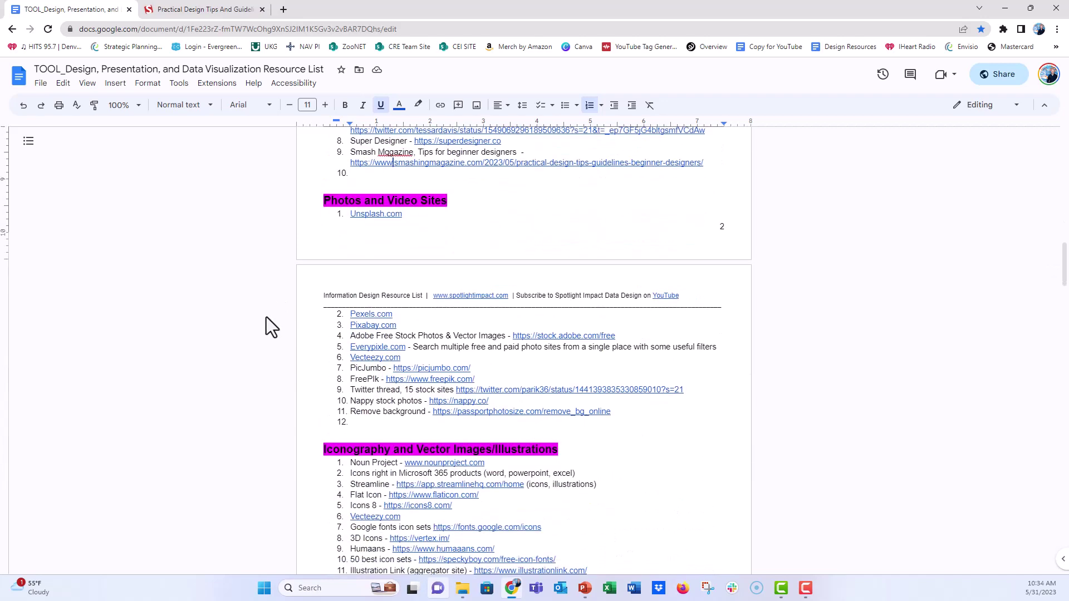
pyautogui.scroll(-3, 267, 317)
pyautogui.scroll(-6, 266, 316)
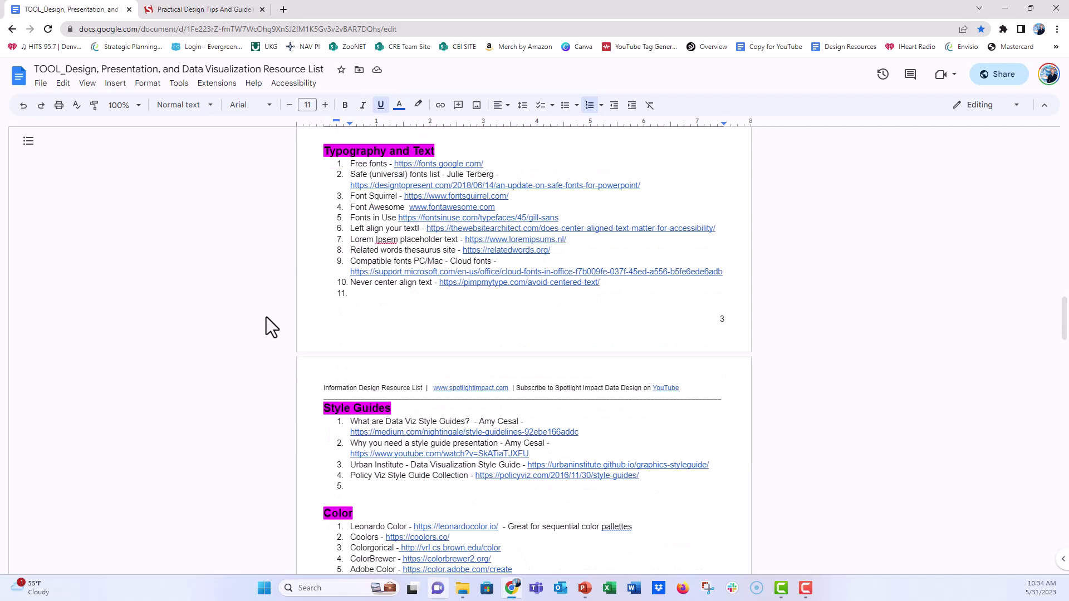
pyautogui.scroll(-4, 266, 316)
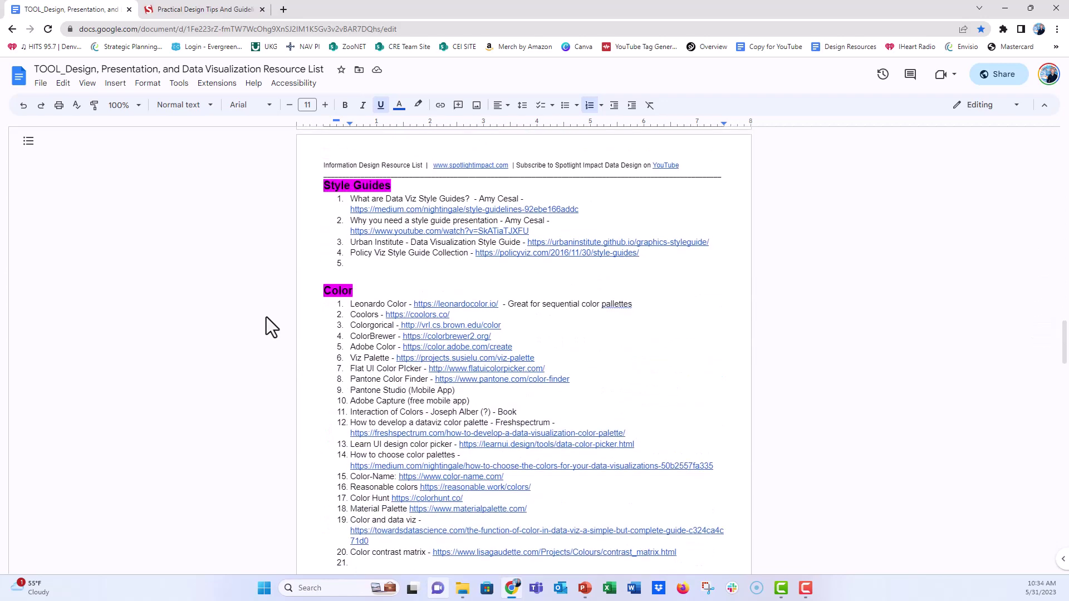
pyautogui.scroll(-12, 280, 380)
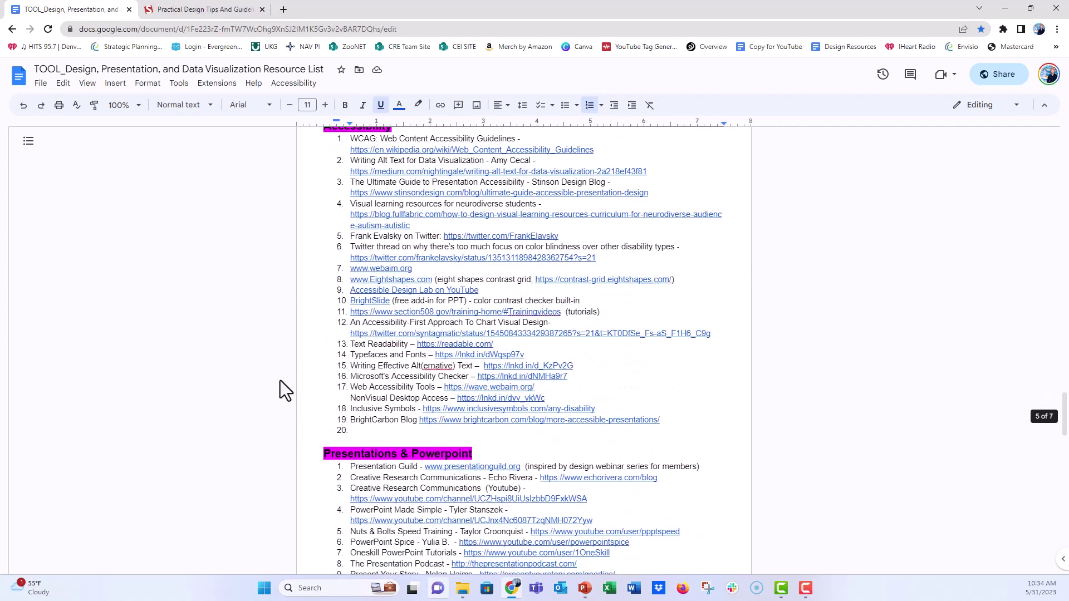